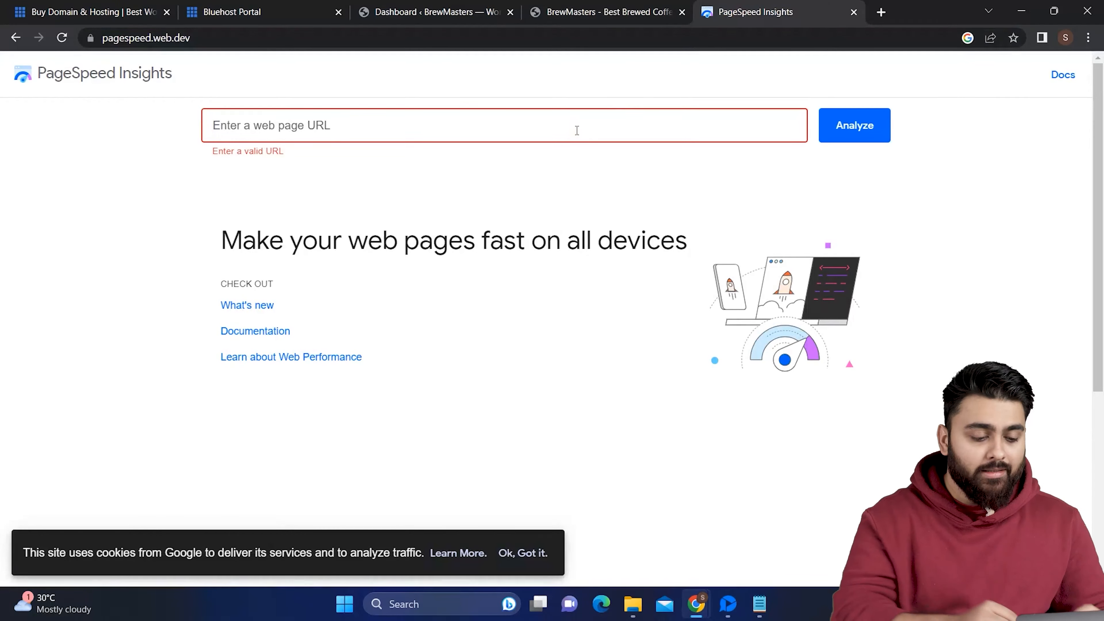
type("https://brewmasterscafe.com/")
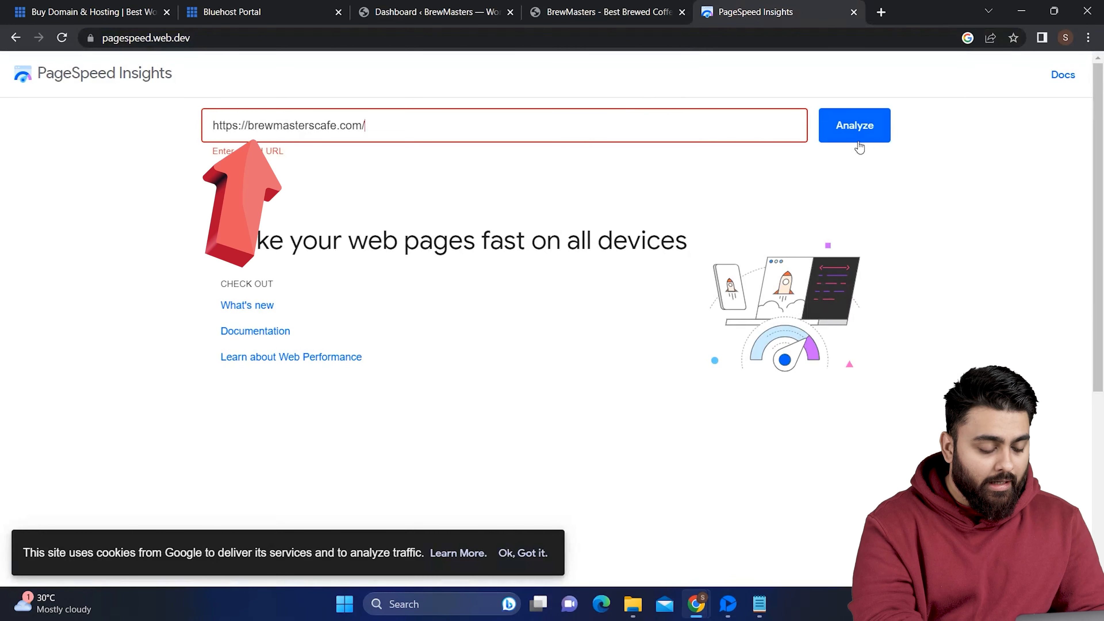
left_click(877, 135)
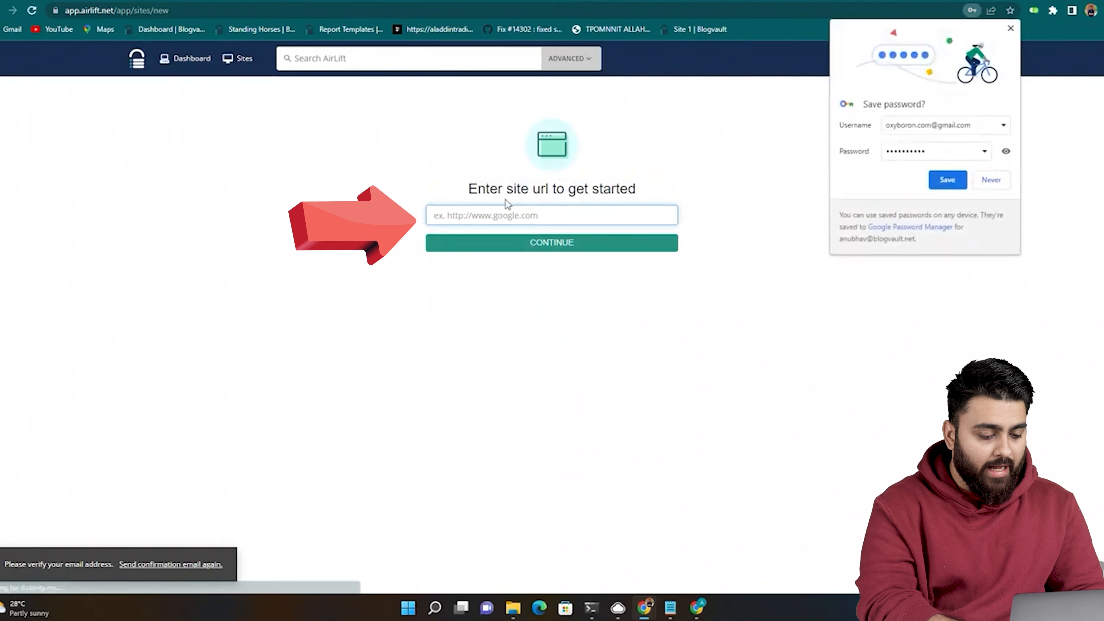
Connect the suggested site address to AirLift and dismiss the success notice to start Site Sync.
left_click(506, 205)
left_click(584, 270)
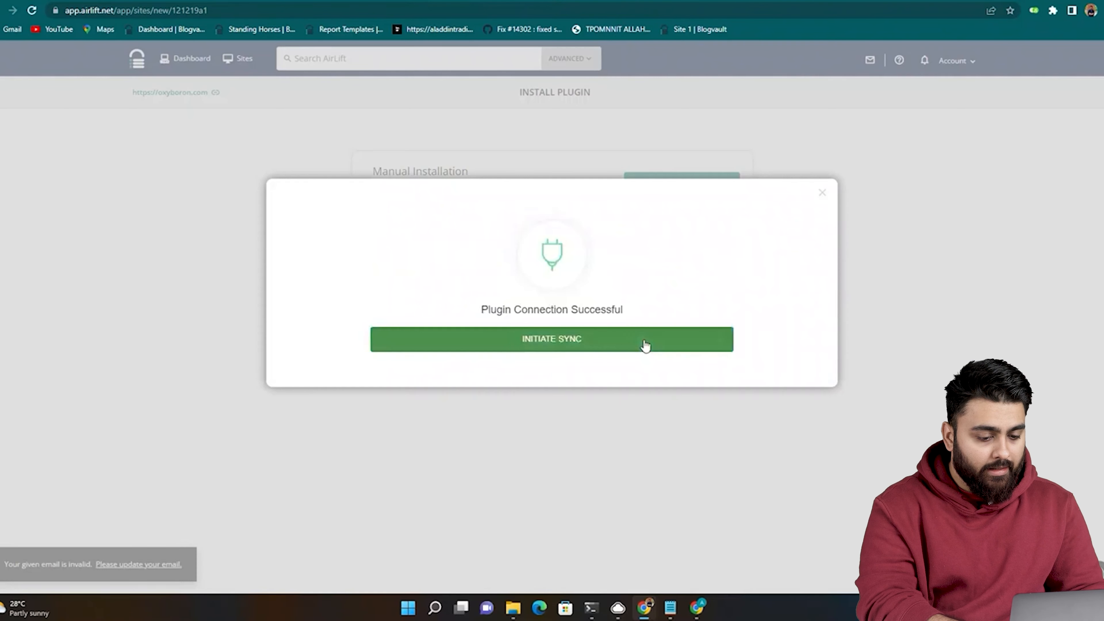
left_click(645, 343)
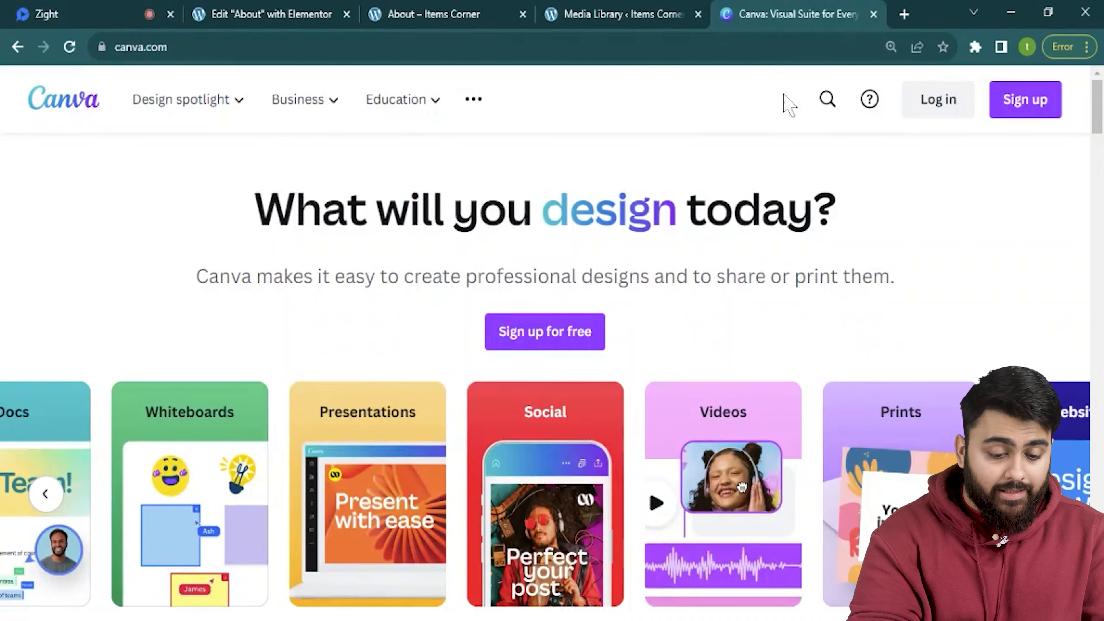
Sign in to Canva with the Google account and search templates for 'ebook template'.
left_click(943, 103)
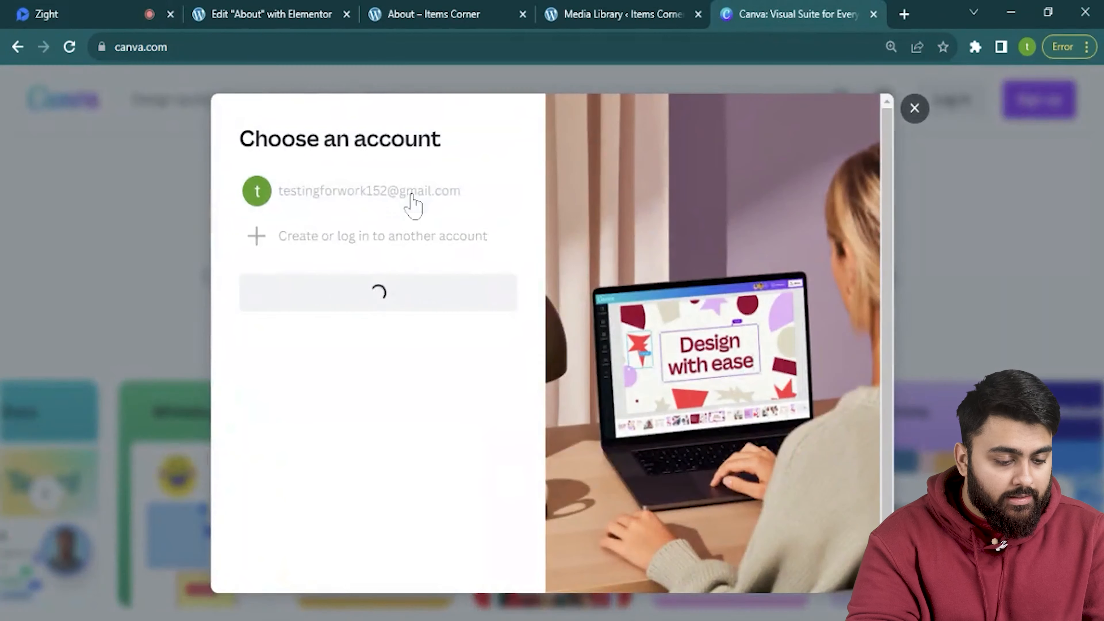
left_click(417, 208)
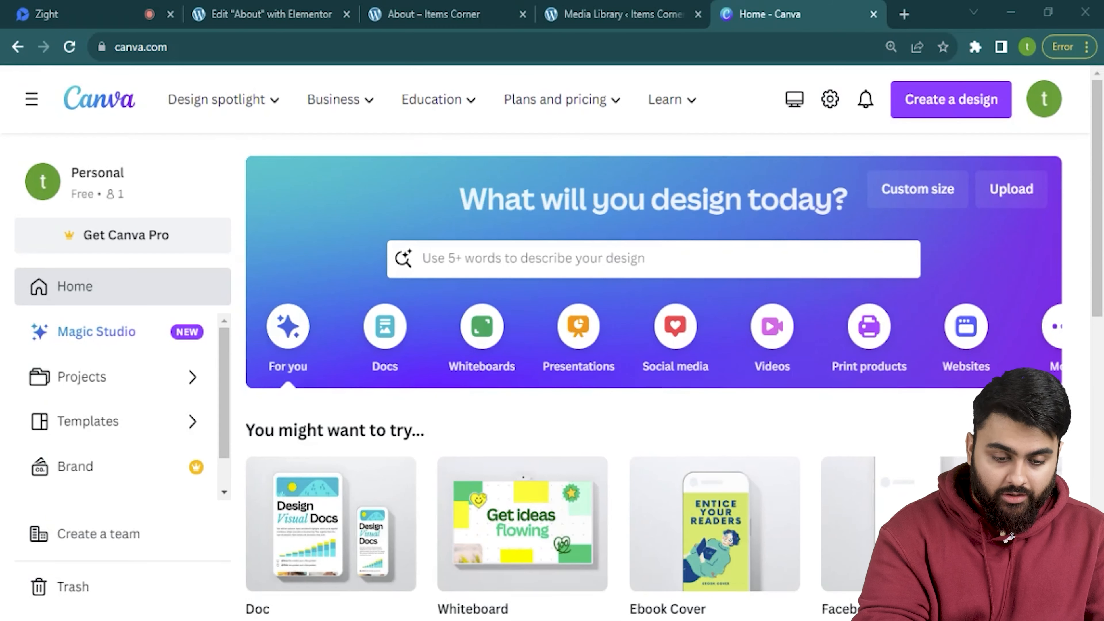
left_click(634, 260)
type("ebook")
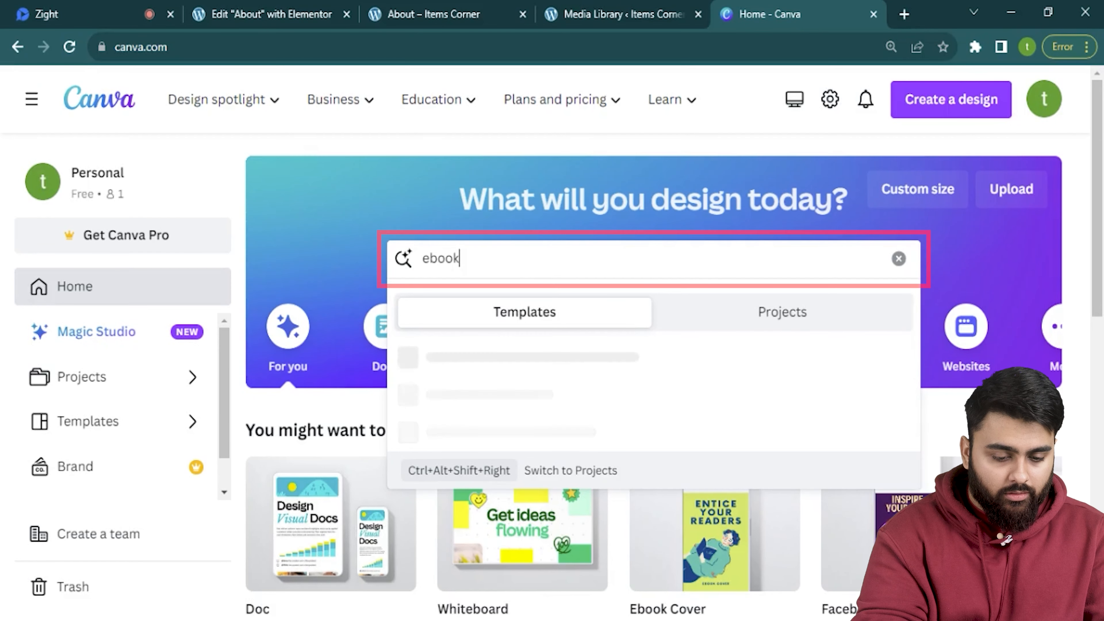
left_click(526, 363)
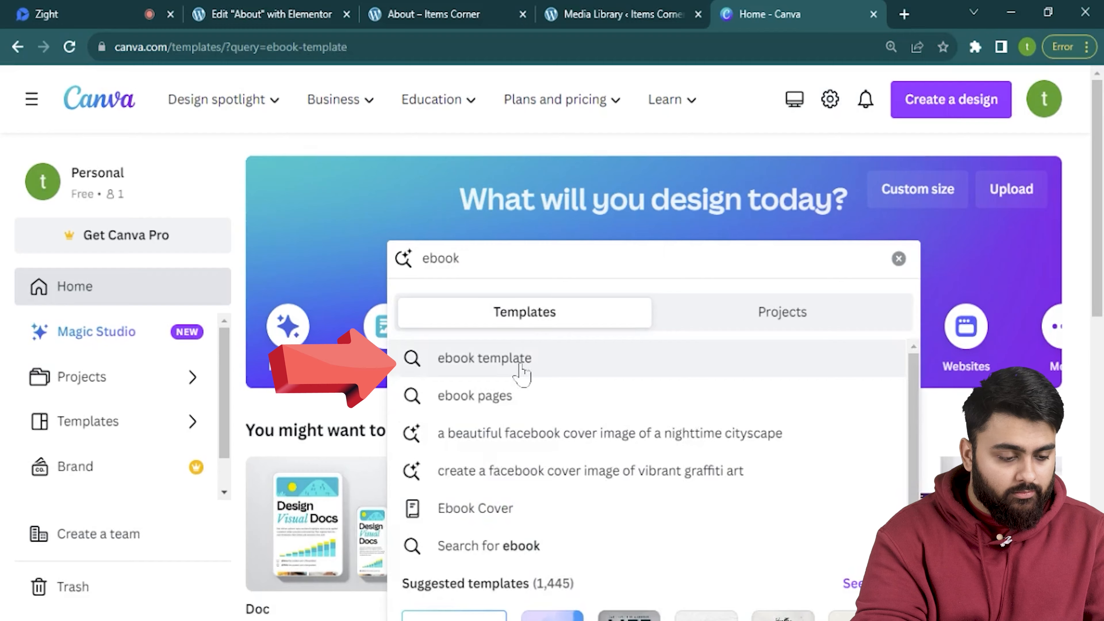
Open the Beige Modern Floral Fantastic Writer Ebook Cover template for editing.
scroll(660, 429, "down", 15)
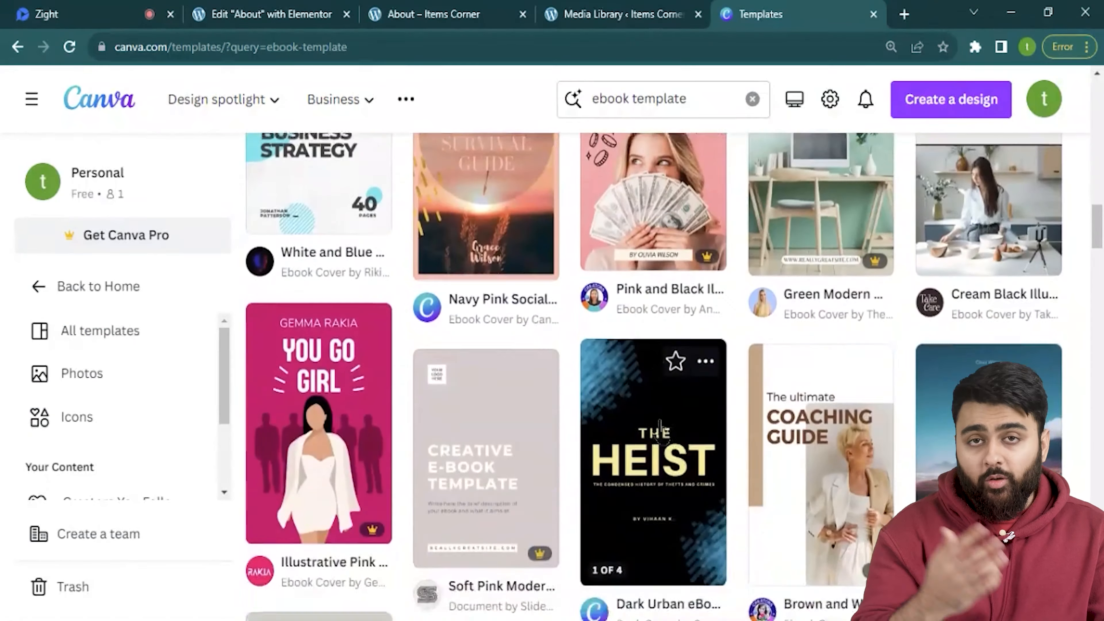
scroll(660, 428, "down", 10)
scroll(660, 428, "up", 6)
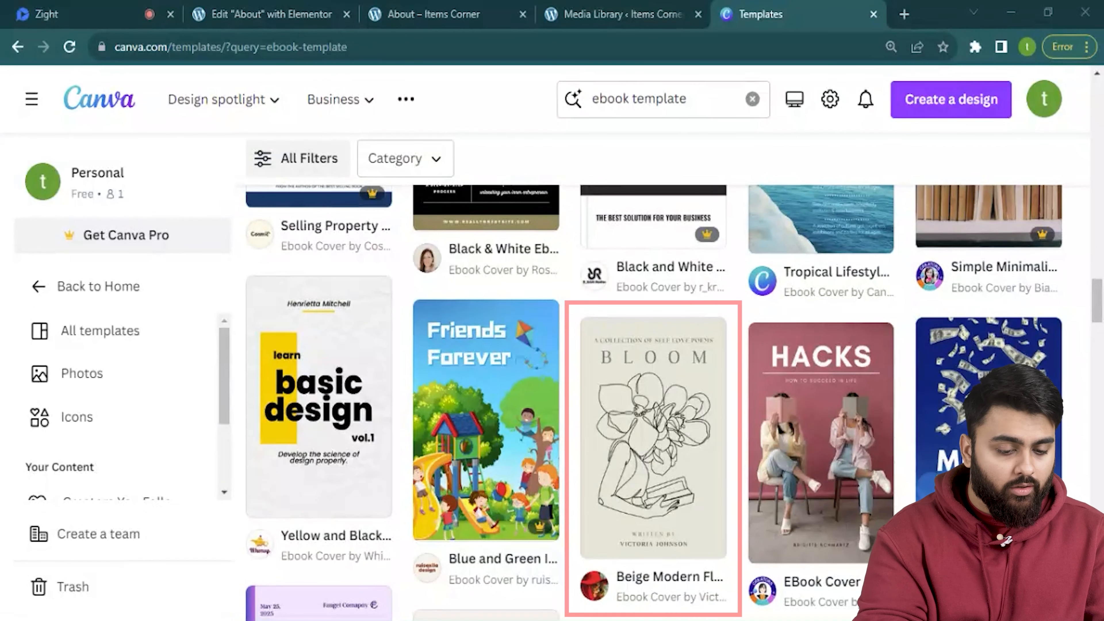
left_click(631, 447)
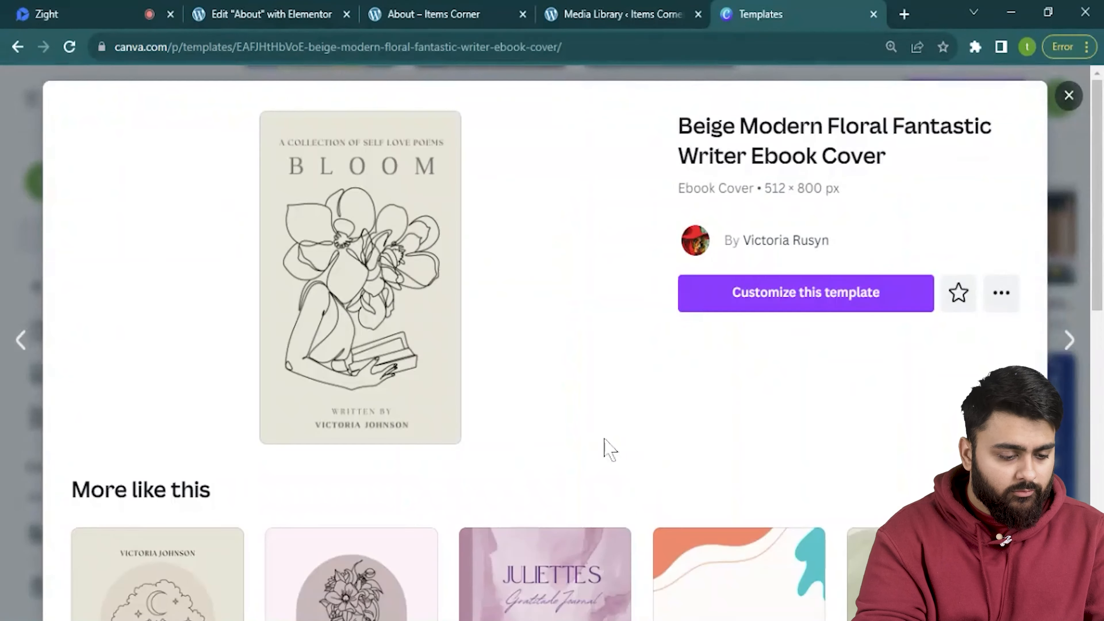
scroll(434, 331, "down", 5)
scroll(251, 247, "down", 8)
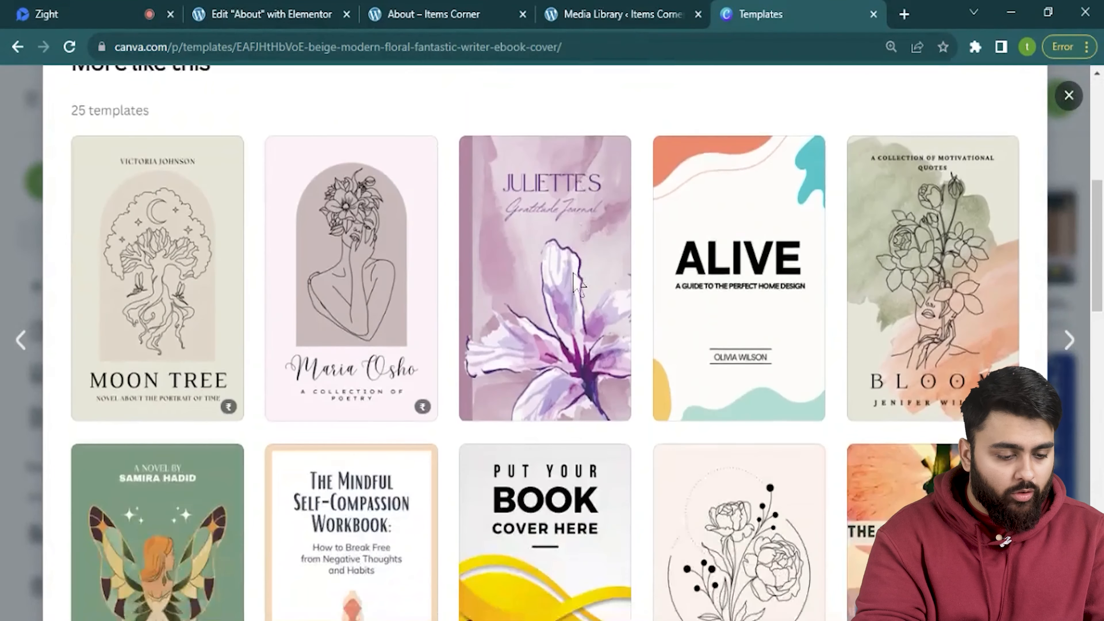
scroll(573, 278, "down", 4)
scroll(599, 330, "up", 12)
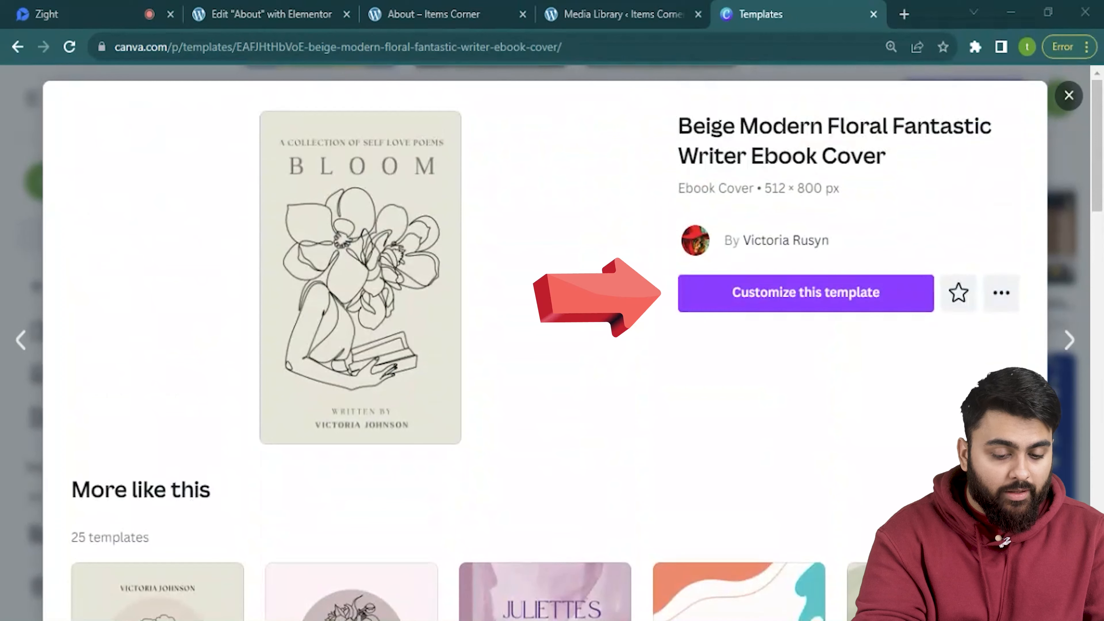
left_click(783, 296)
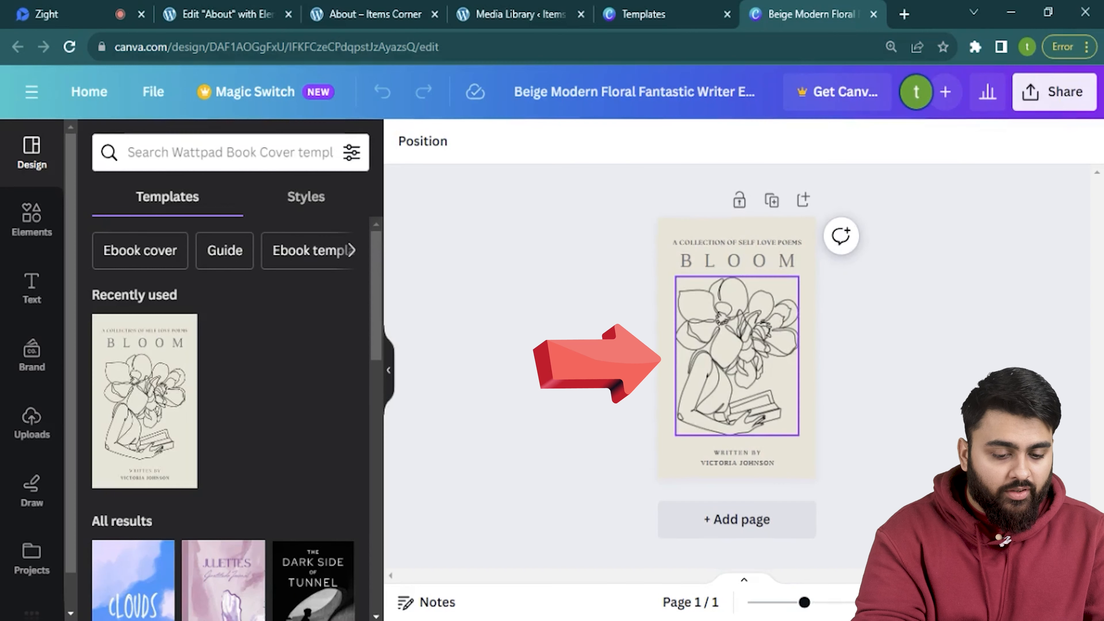
Delete the flower line illustration from the cover and search Elements for 'coffee'.
left_click(765, 368)
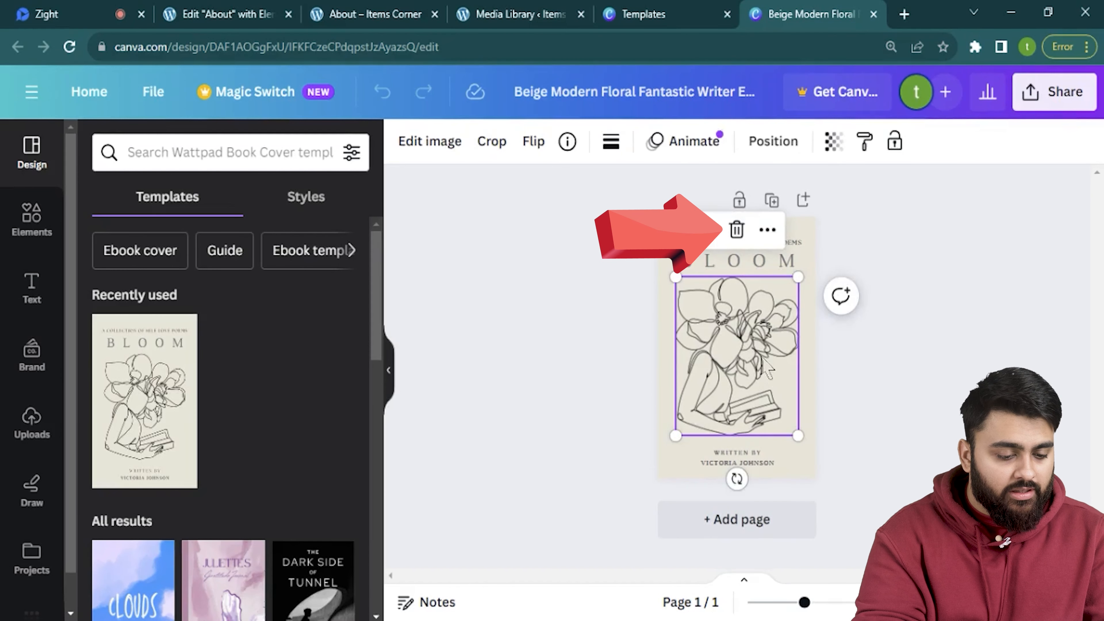
left_click(736, 230)
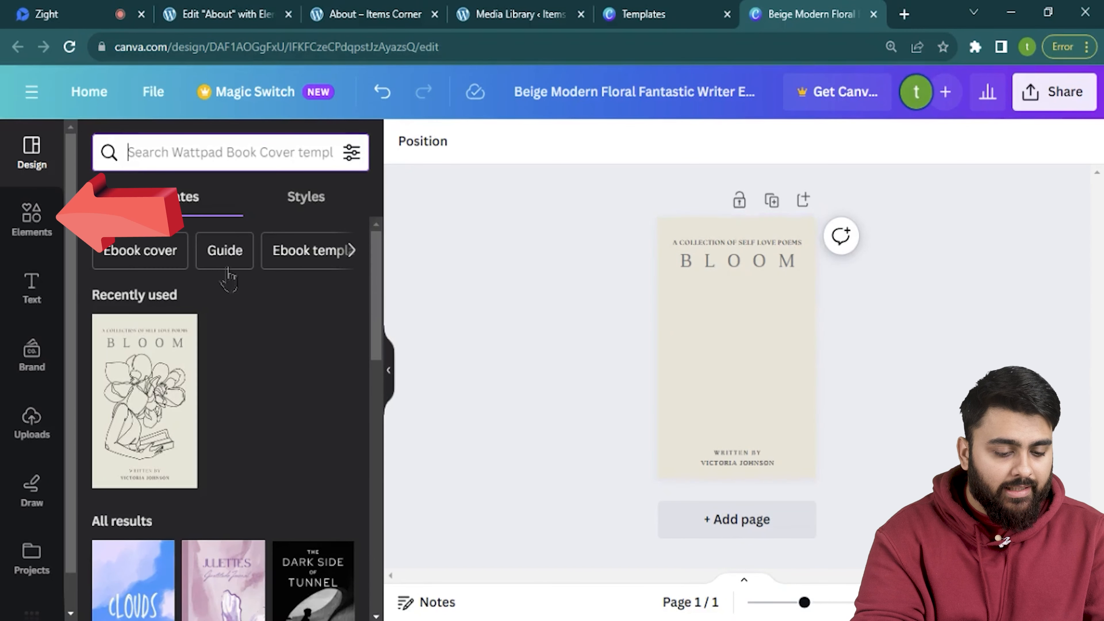
left_click(31, 217)
left_click(166, 152)
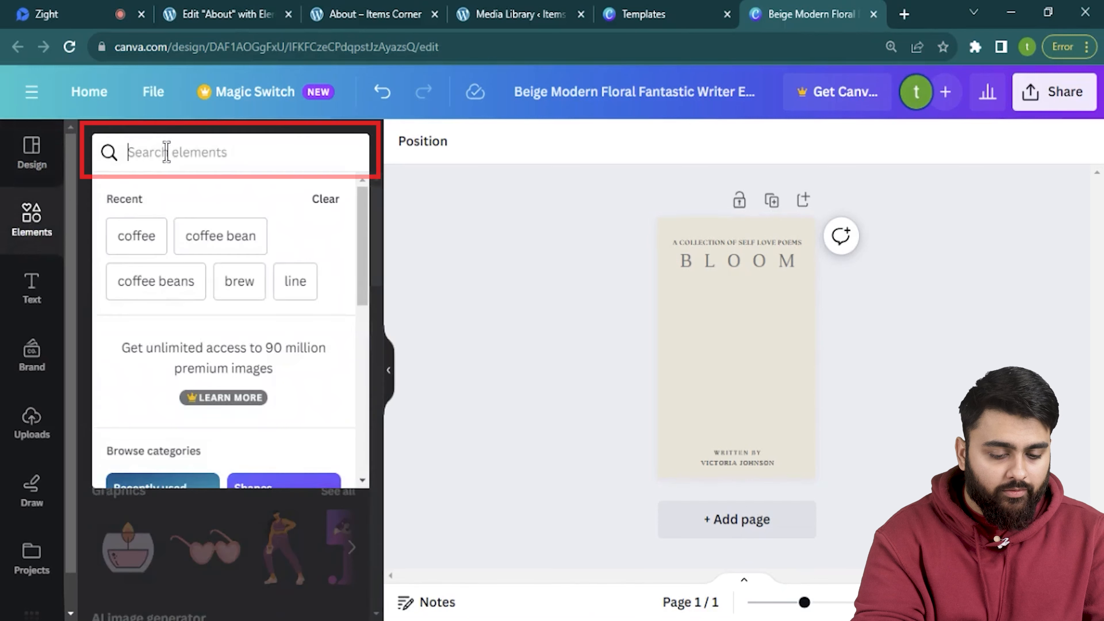
type("coffee")
key("Return")
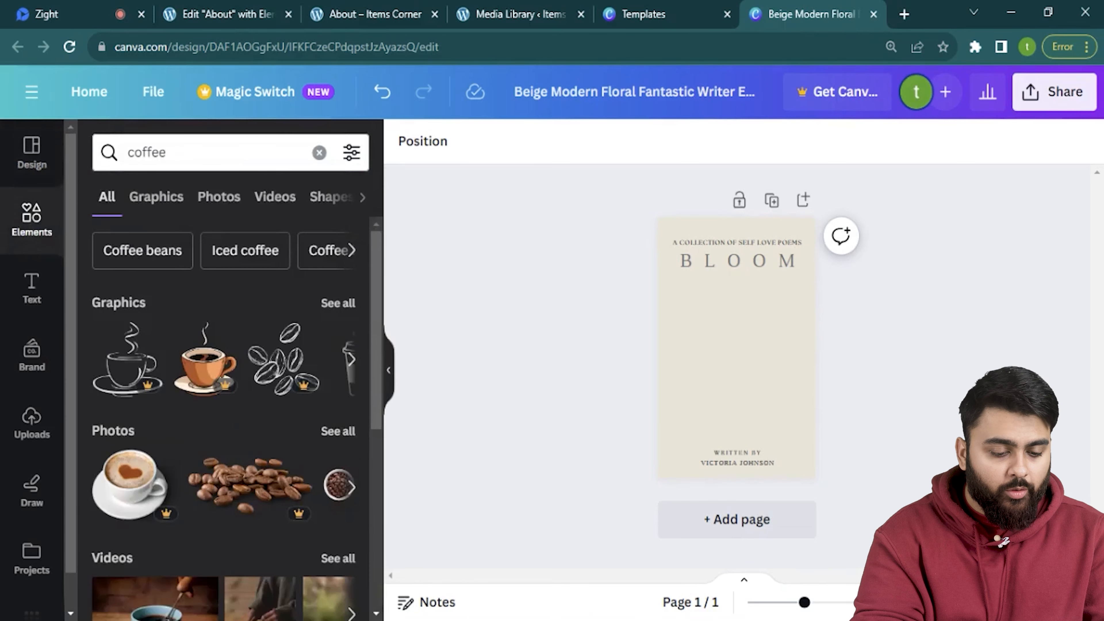
Filter to coffee graphics and add a steaming cup graphic from similar results to the cover.
scroll(196, 324, "down", 8)
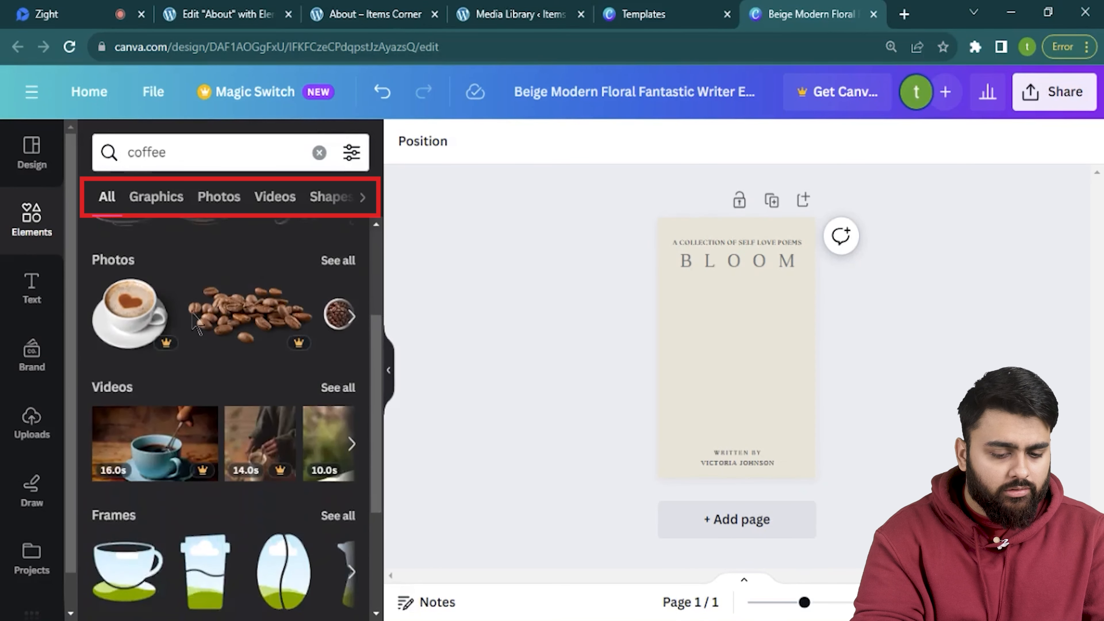
scroll(196, 324, "up", 8)
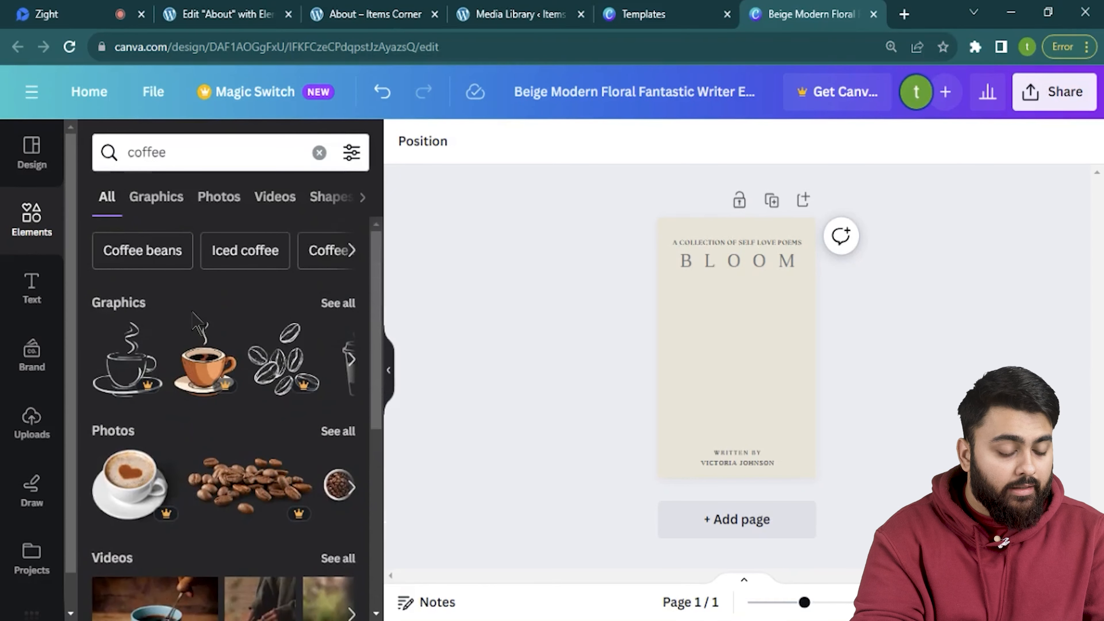
left_click(158, 197)
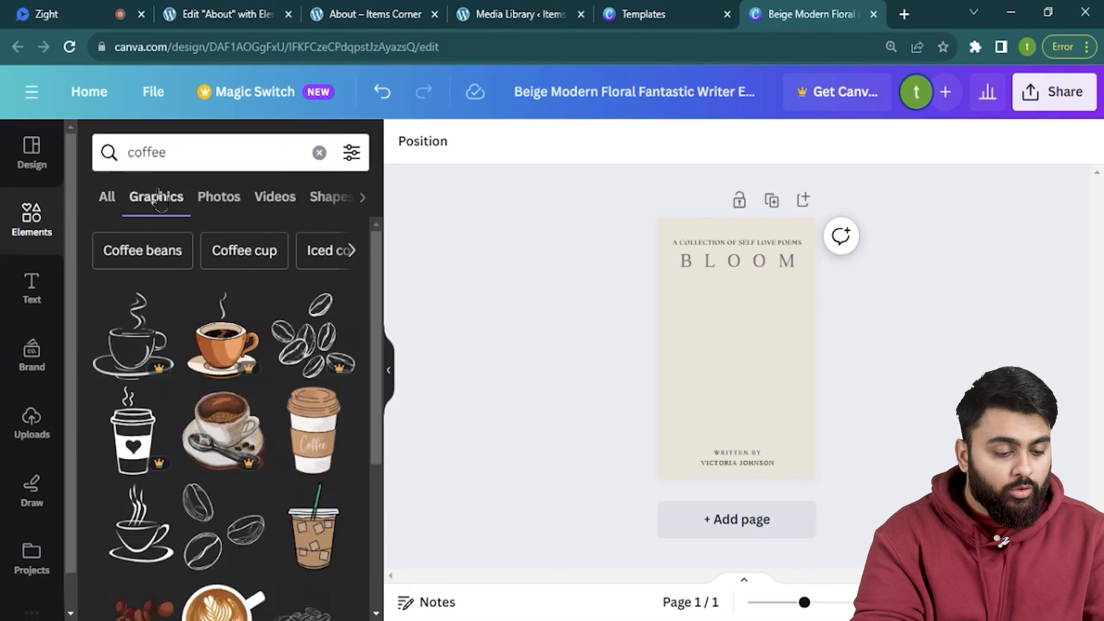
scroll(163, 328, "down", 5)
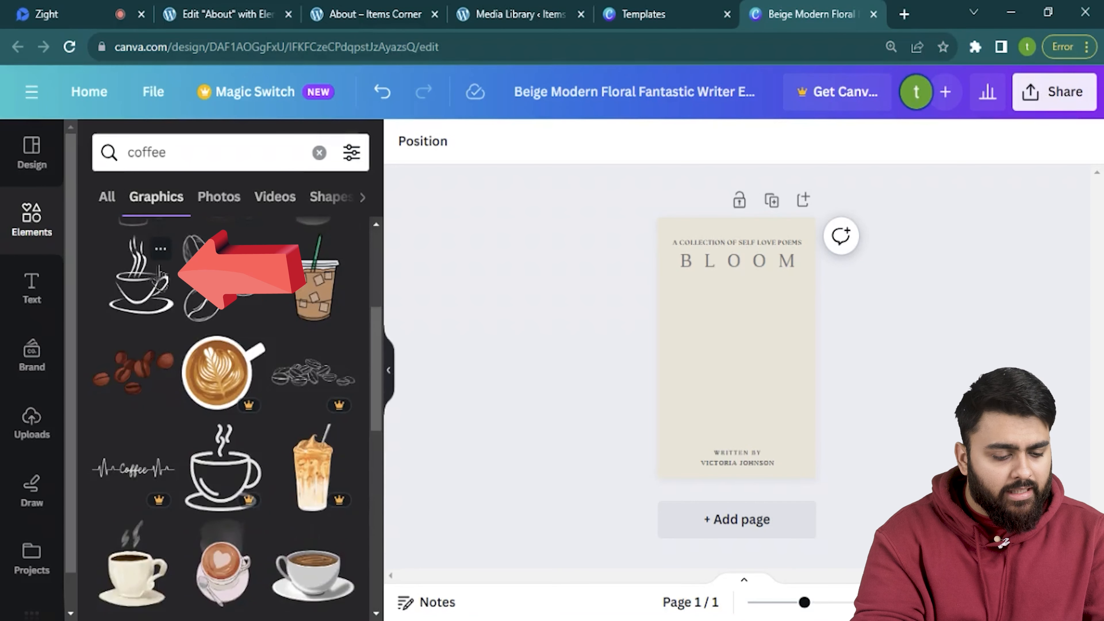
left_click(161, 249)
scroll(239, 348, "down", 3)
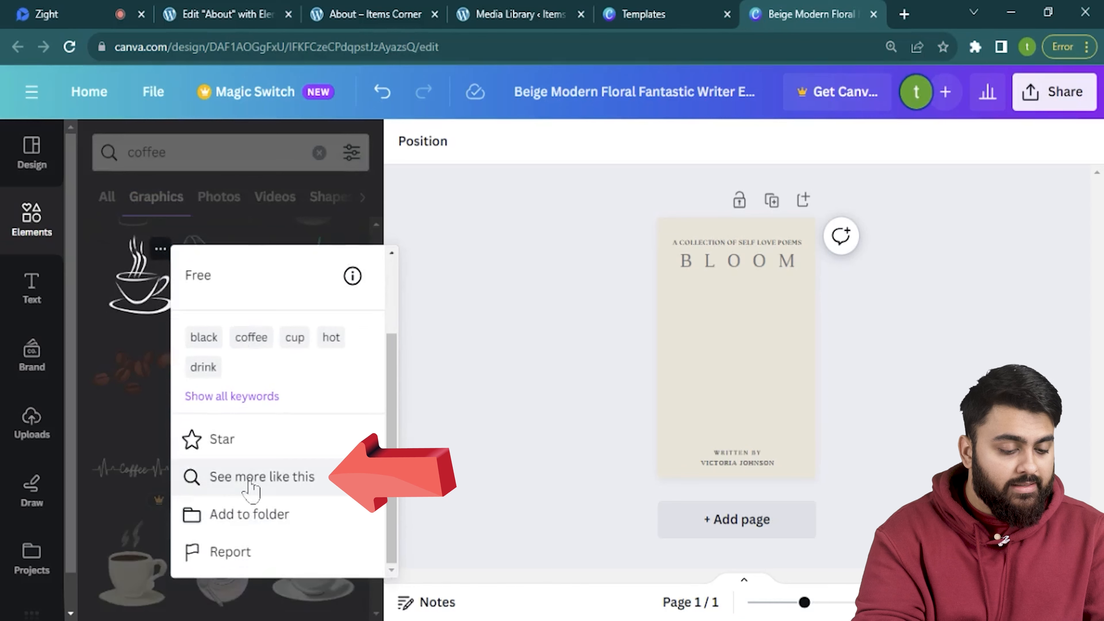
left_click(250, 482)
scroll(226, 283, "down", 6)
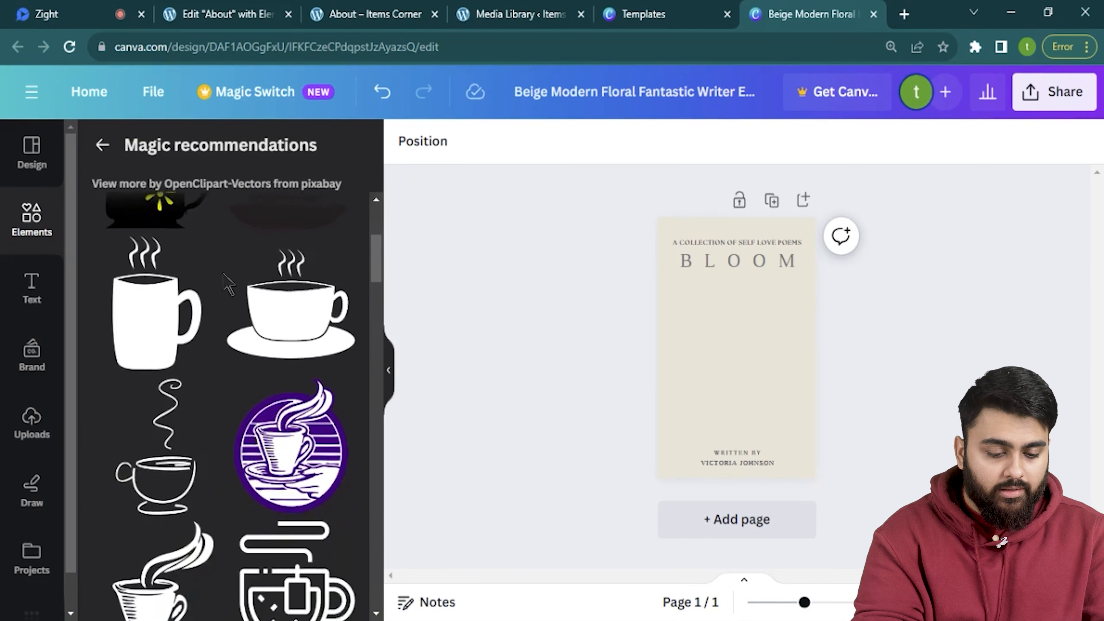
scroll(227, 284, "down", 3)
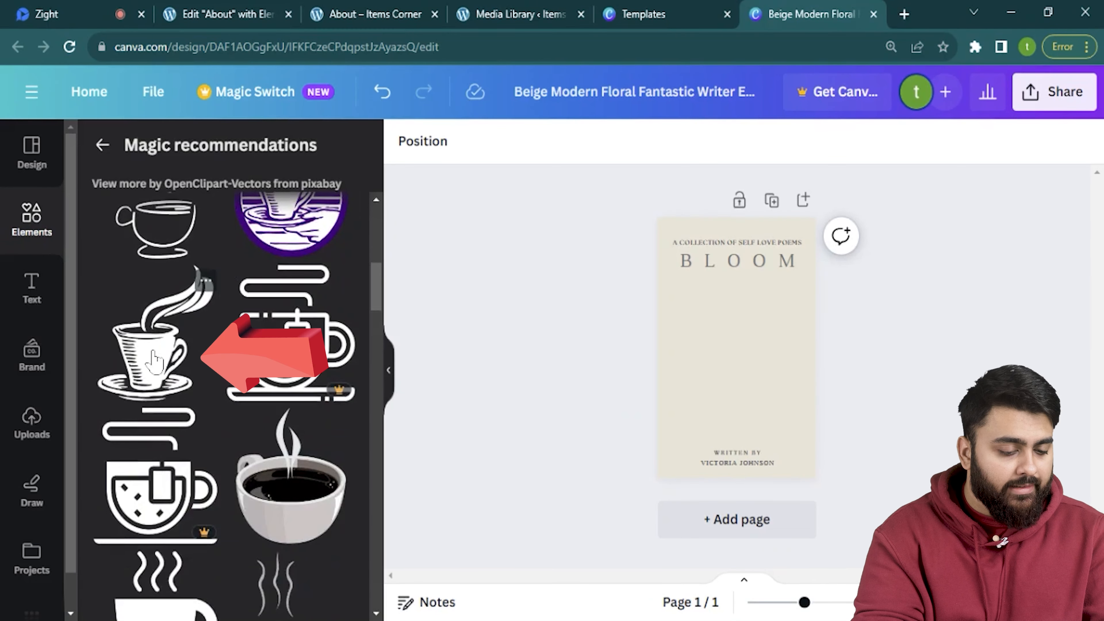
left_click(154, 361)
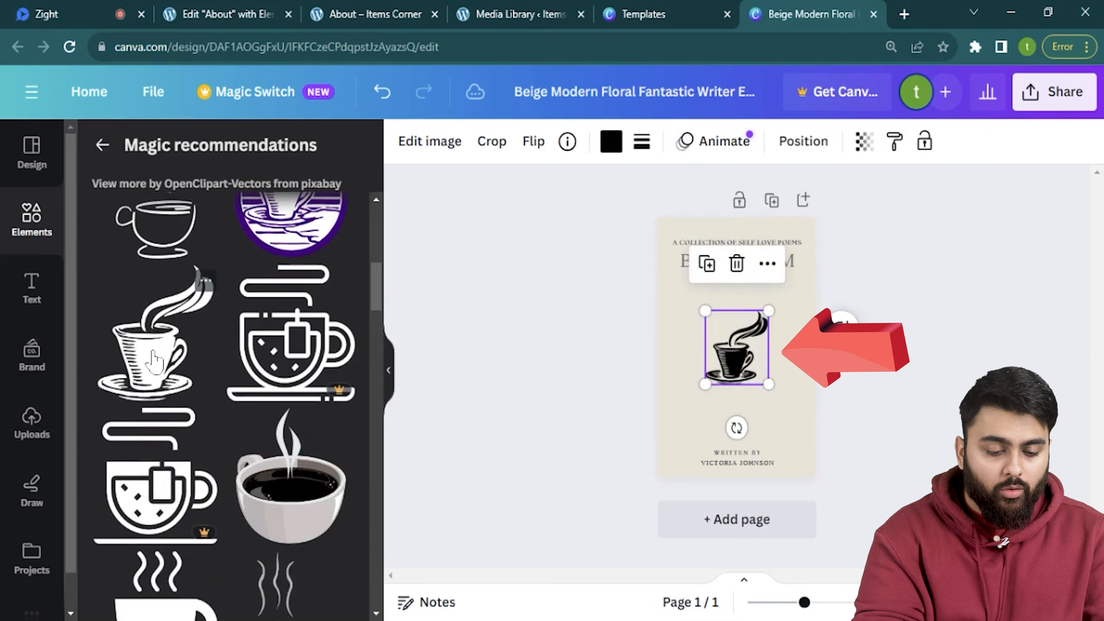
Enlarge the coffee cup graphic and move it to the middle of the cover.
left_click_drag(705, 384, 679, 415)
left_click_drag(769, 414, 796, 445)
left_click_drag(733, 370, 732, 345)
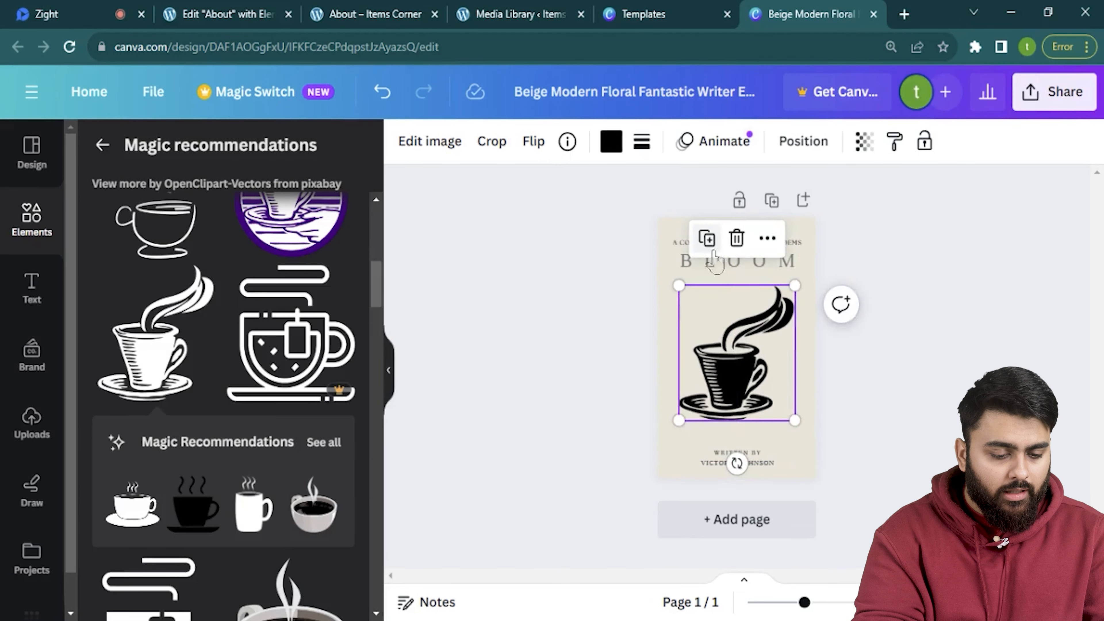
scroll(803, 359, "up", 3)
scroll(802, 348, "up", 2)
Change the heading to 'EVERYTHING ABOUT', the title to 'COFFEE', and start retyping the author line.
double_click(798, 252)
type("EVERYTHING ABOUT")
double_click(788, 287)
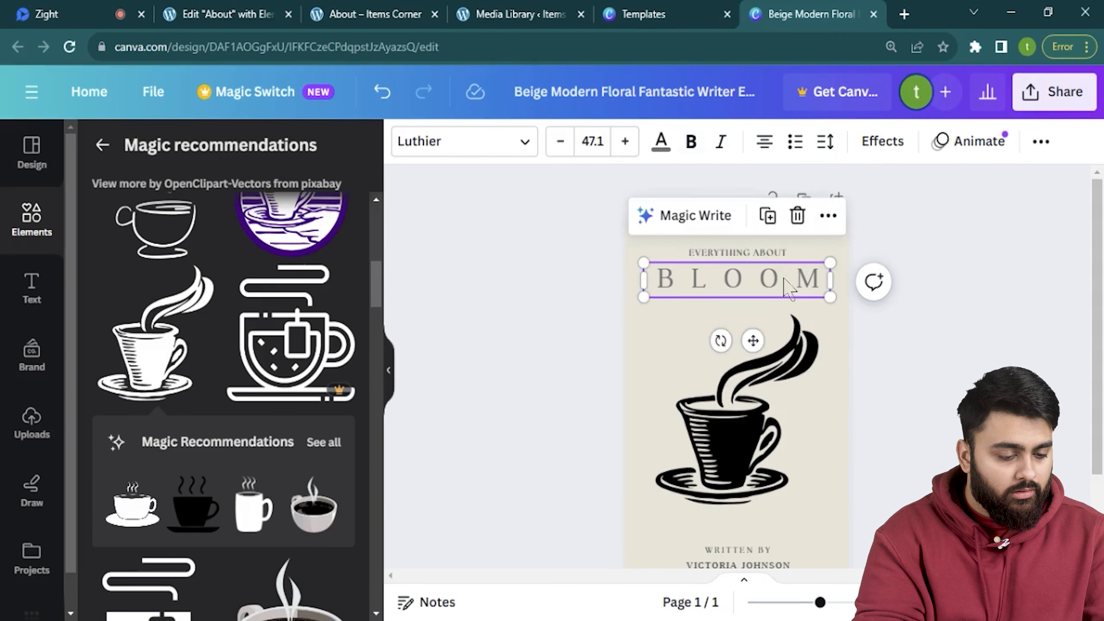
type("COFFEE")
left_click_drag(832, 299, 846, 300)
left_click_drag(759, 333, 760, 339)
scroll(759, 391, "down", 3)
double_click(744, 456)
type("M")
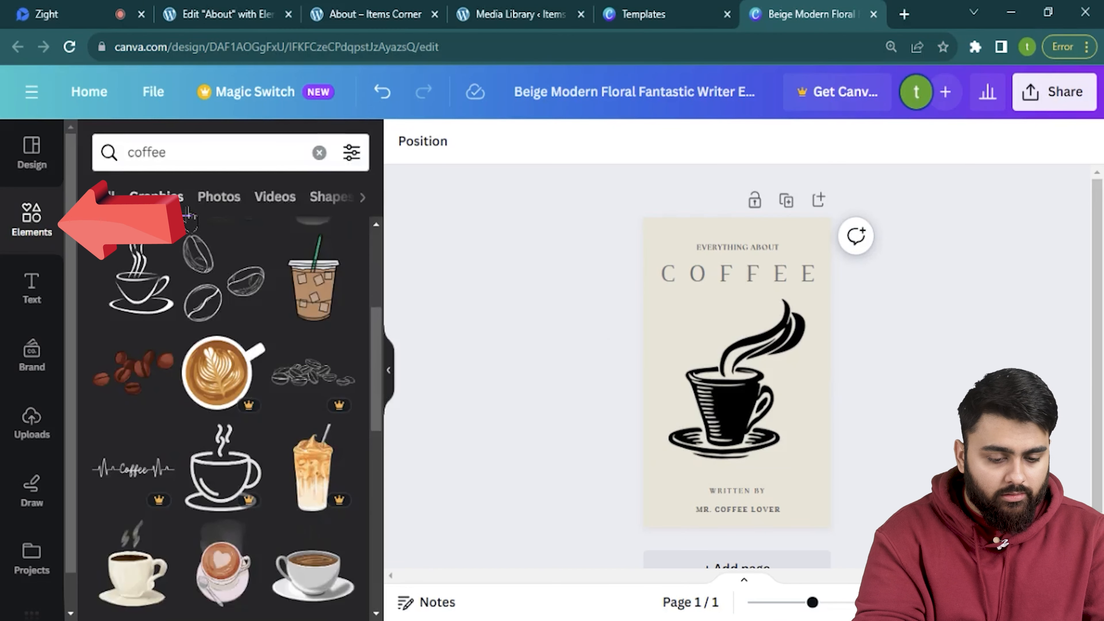
Search for 'coffee beans' and place the scattered beans graphic, enlarged to cover the page.
left_click(202, 162)
type("beans")
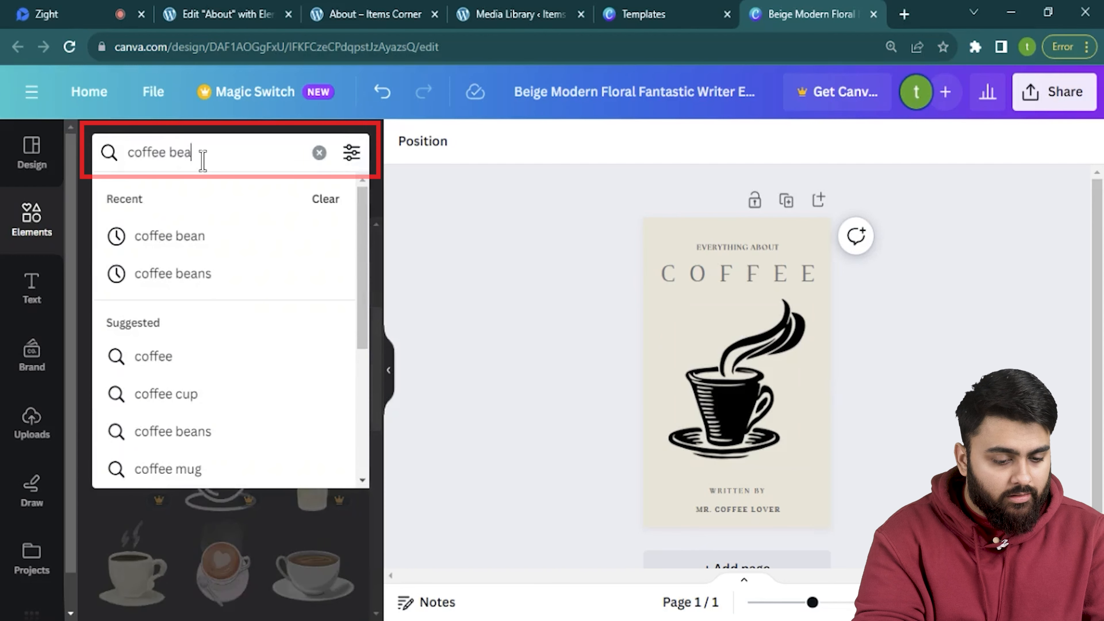
key("Return")
scroll(280, 405, "down", 5)
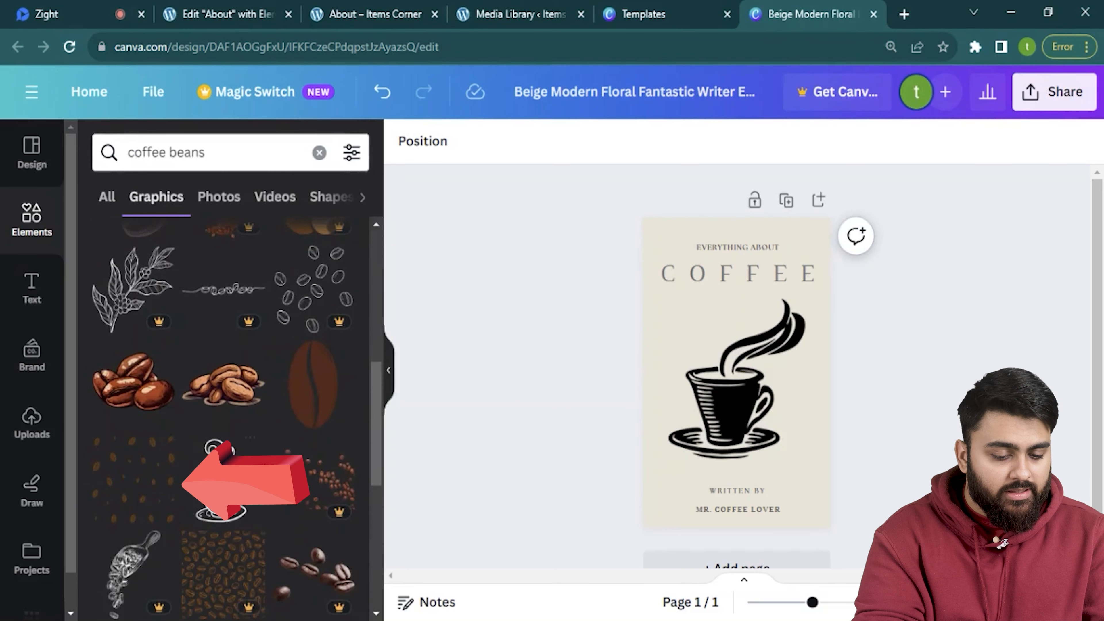
left_click_drag(156, 493, 601, 308)
left_click_drag(831, 308, 846, 304)
Send the beans graphic behind the cup, nudge it into place, and add a blank second page.
right_click(710, 393)
mouse_move(715, 389)
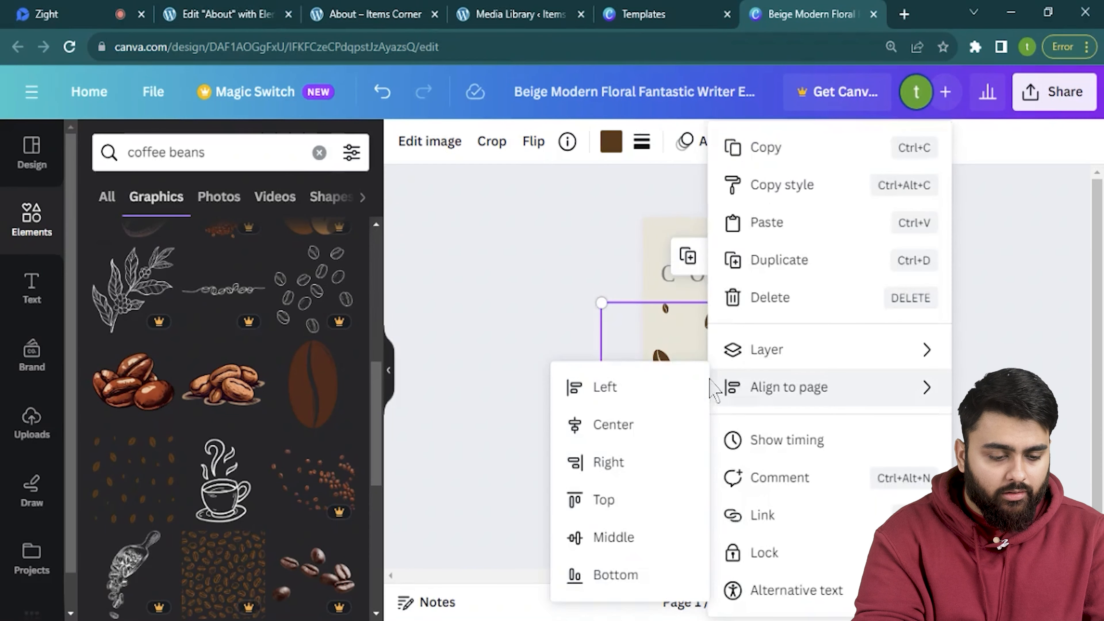
mouse_move(782, 355)
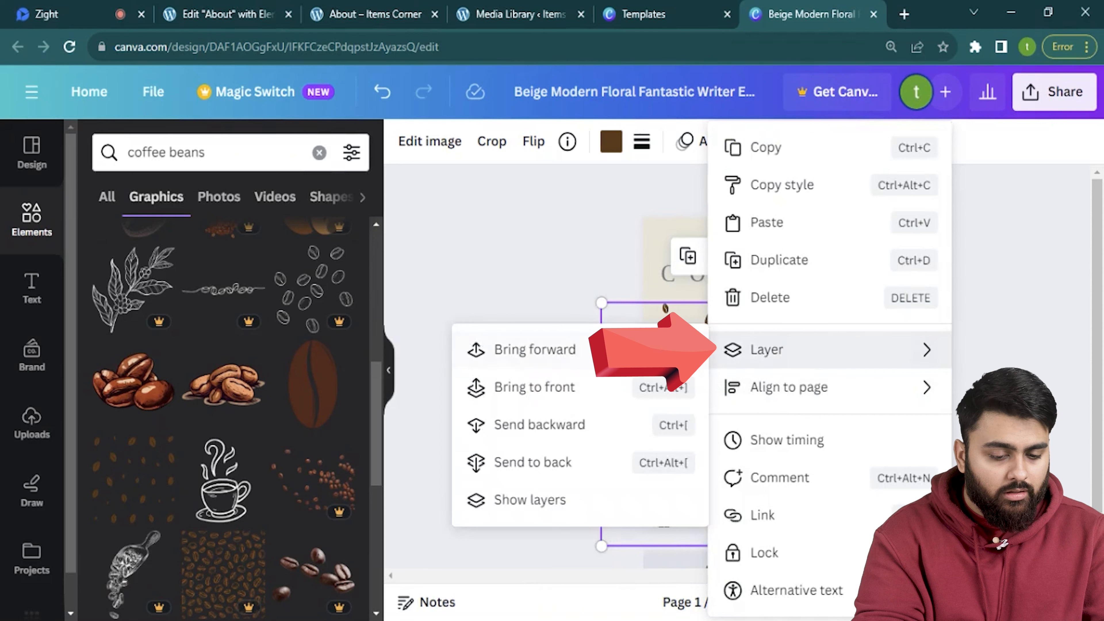
left_click(604, 477)
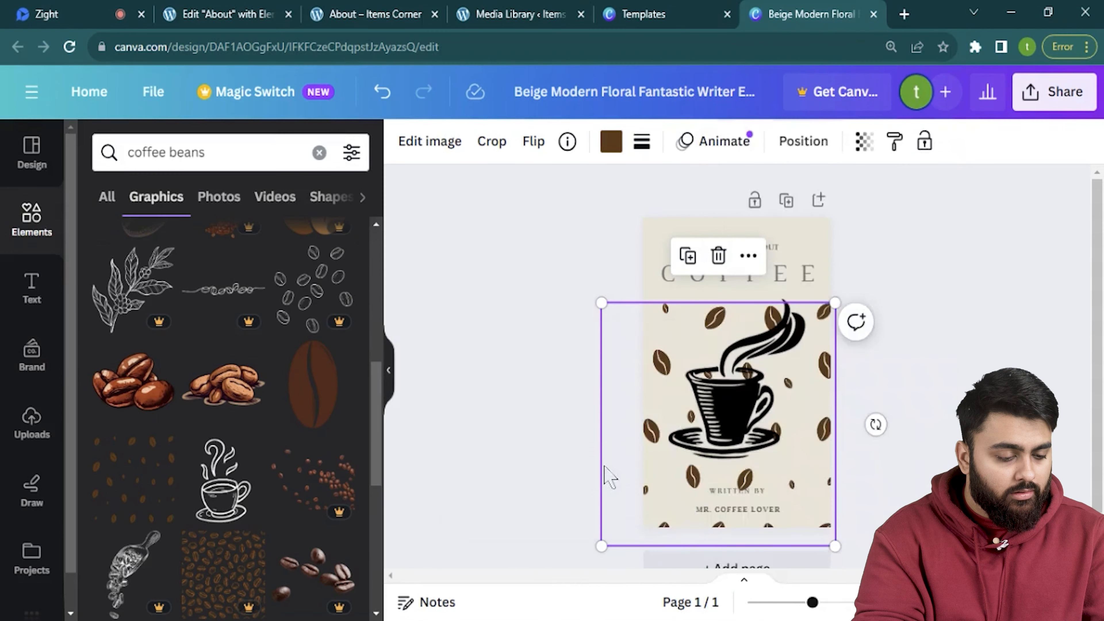
left_click(574, 414)
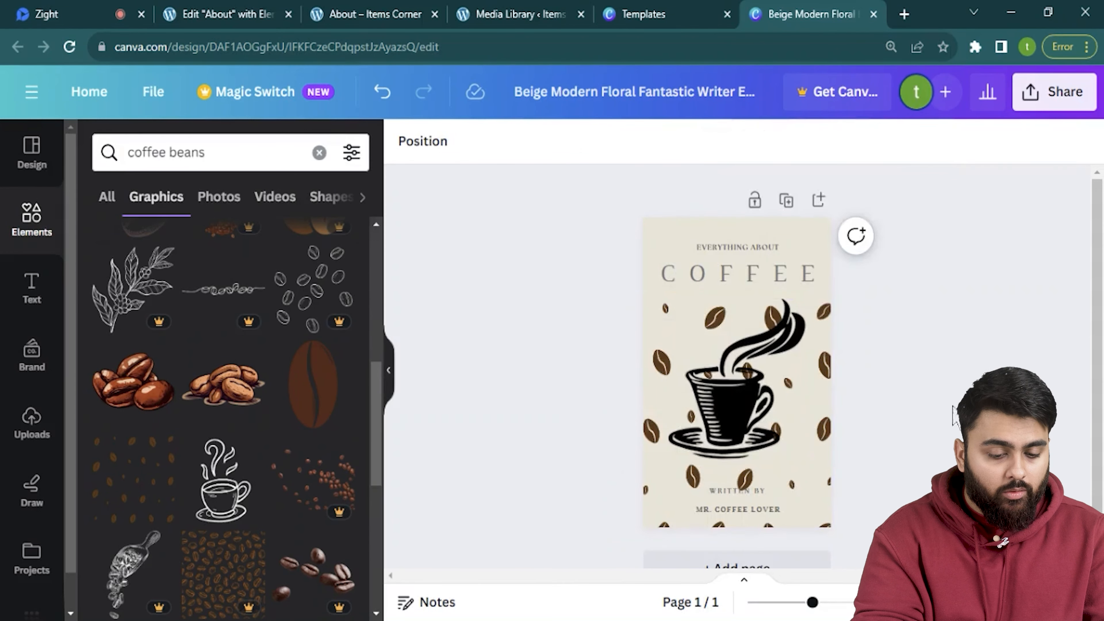
left_click(798, 406)
left_click(827, 409)
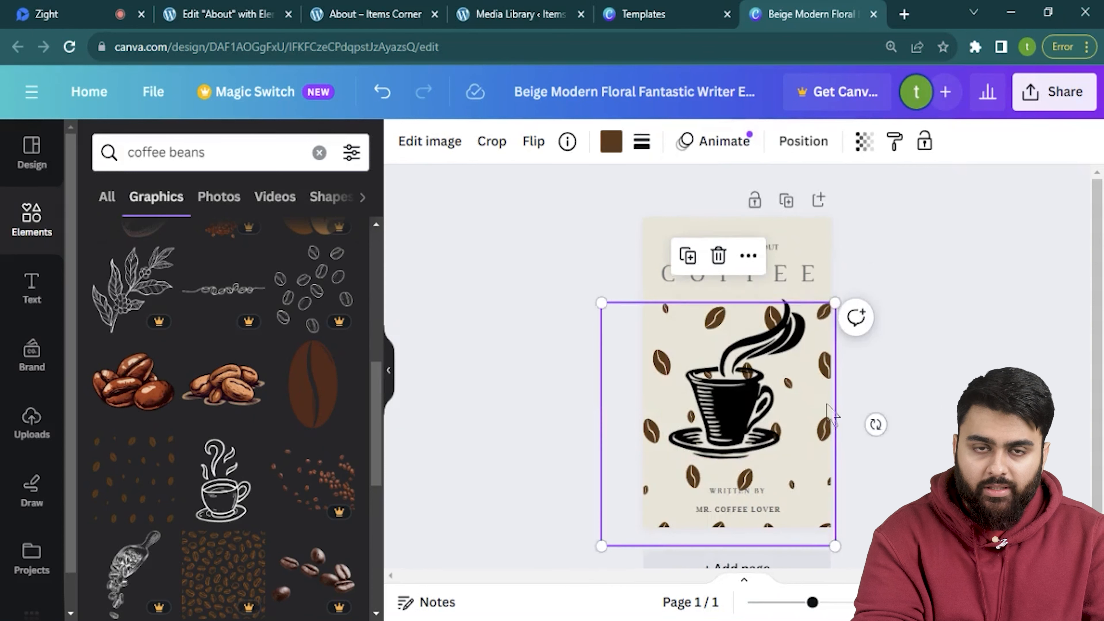
left_click_drag(827, 400, 823, 394)
left_click(909, 405)
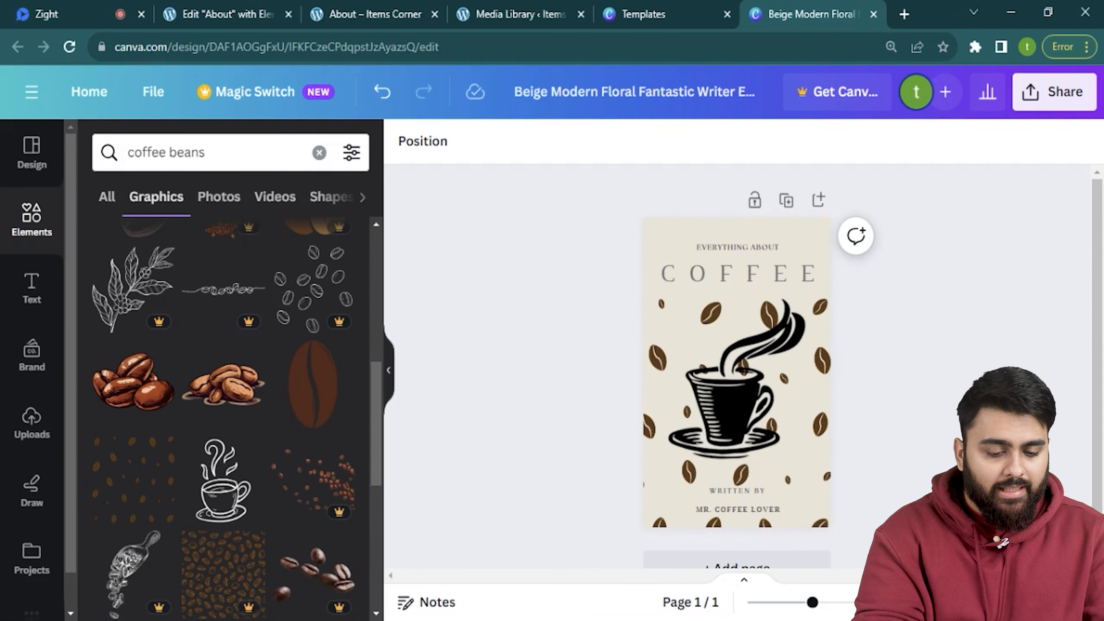
scroll(932, 416, "down", 1)
left_click(797, 524)
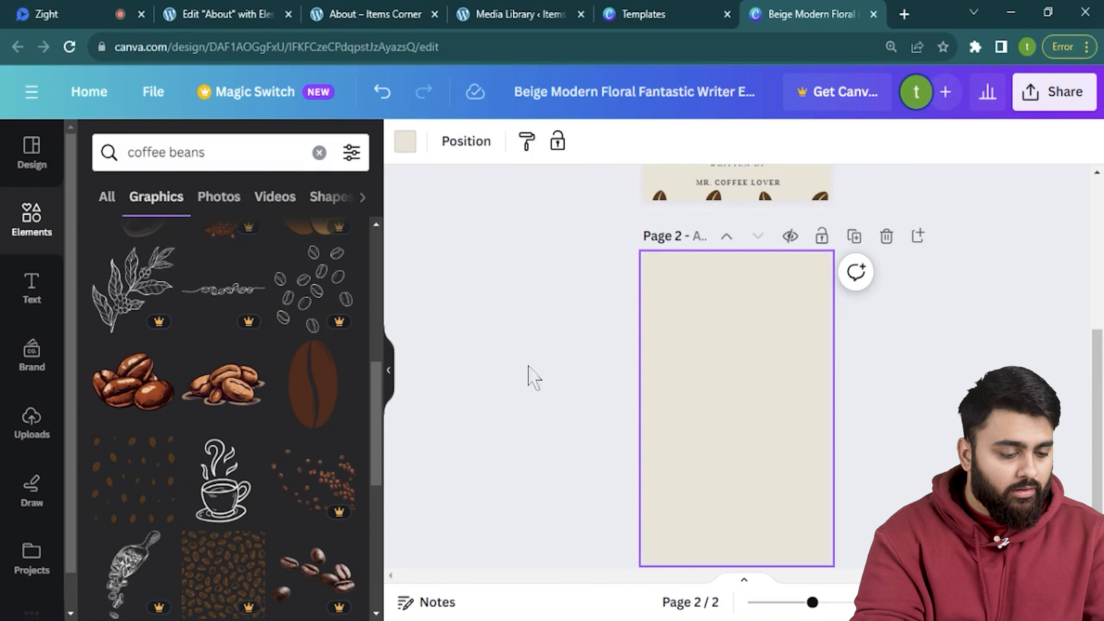
Show the Uploads panel listing the coffee leaf-and-cup illustration.
left_click(30, 433)
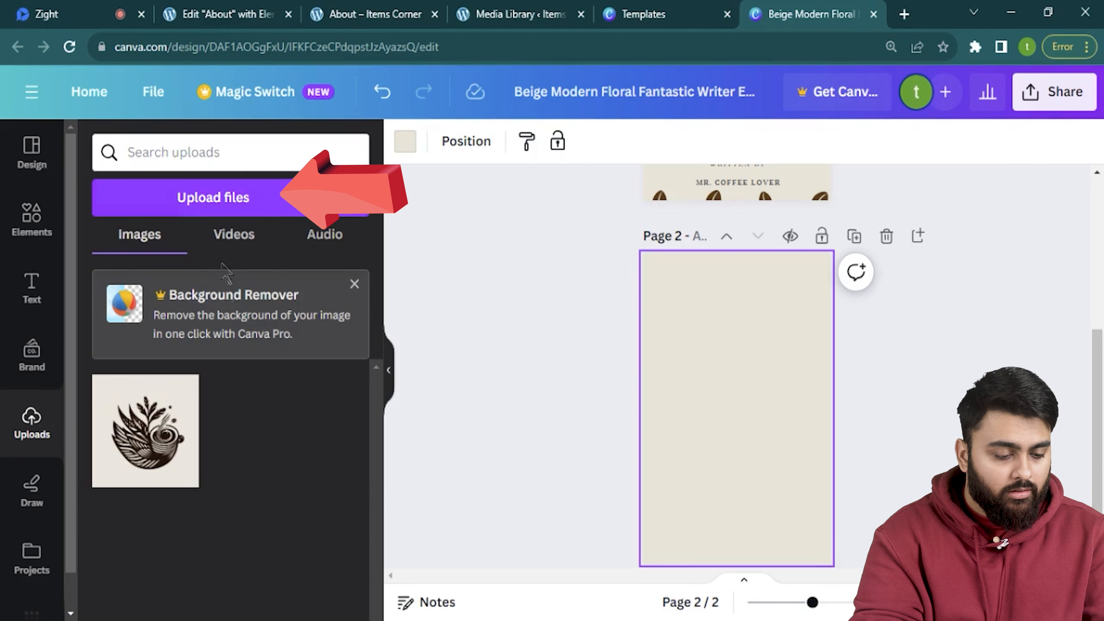
Insert the uploaded coffee image on page 2, shrink it to about 120 px, and move it top-left.
left_click(145, 431)
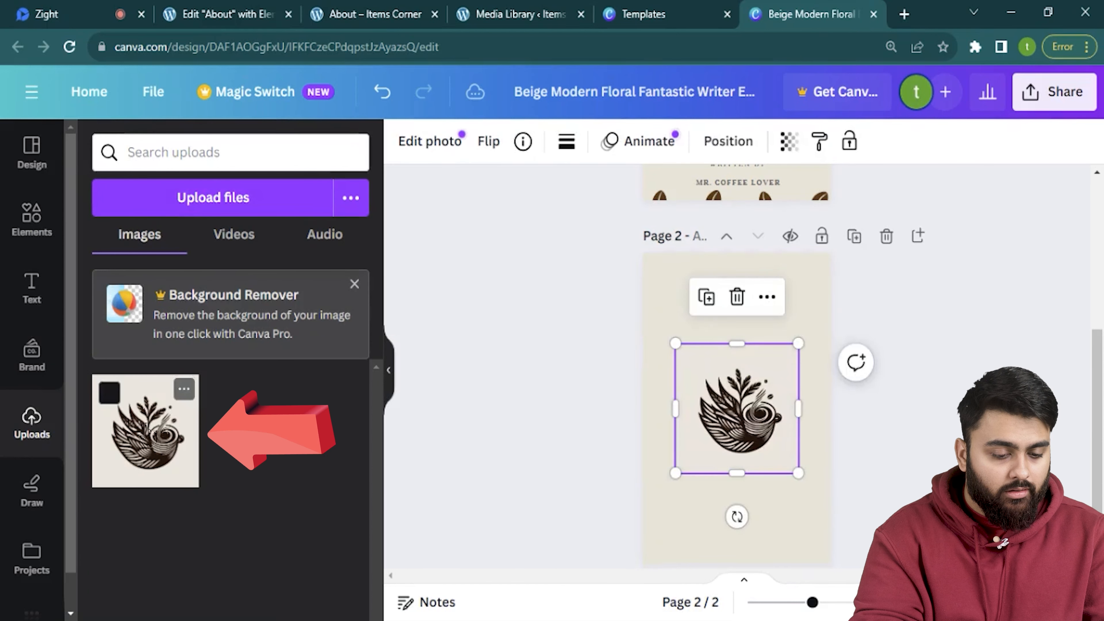
left_click_drag(798, 470, 728, 398)
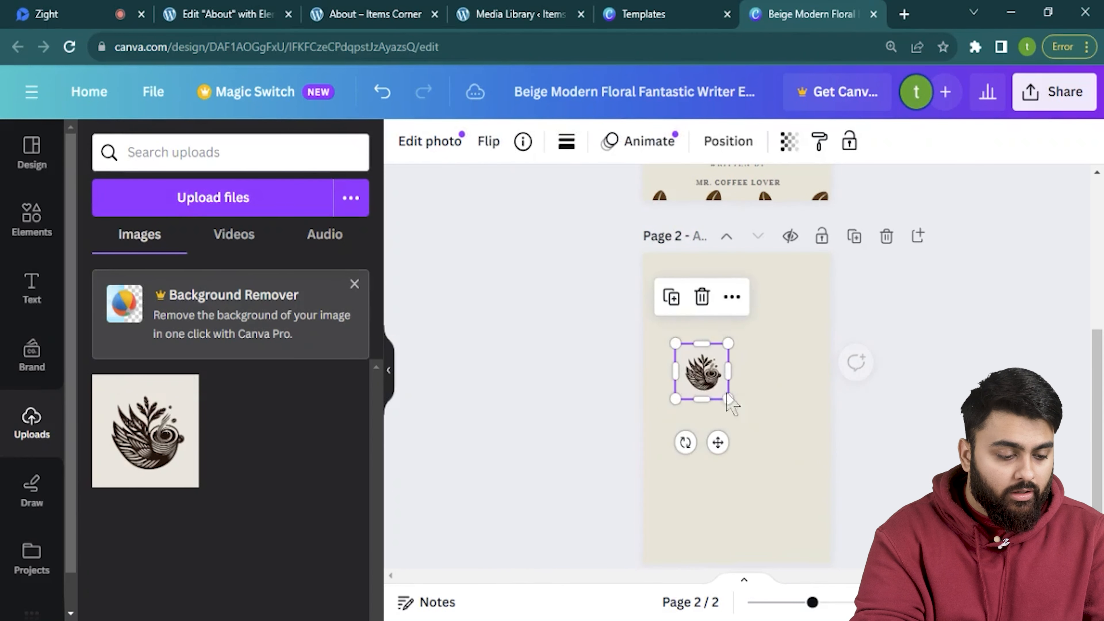
scroll(778, 411, "up", 2)
left_click_drag(698, 378, 651, 251)
left_click(765, 305)
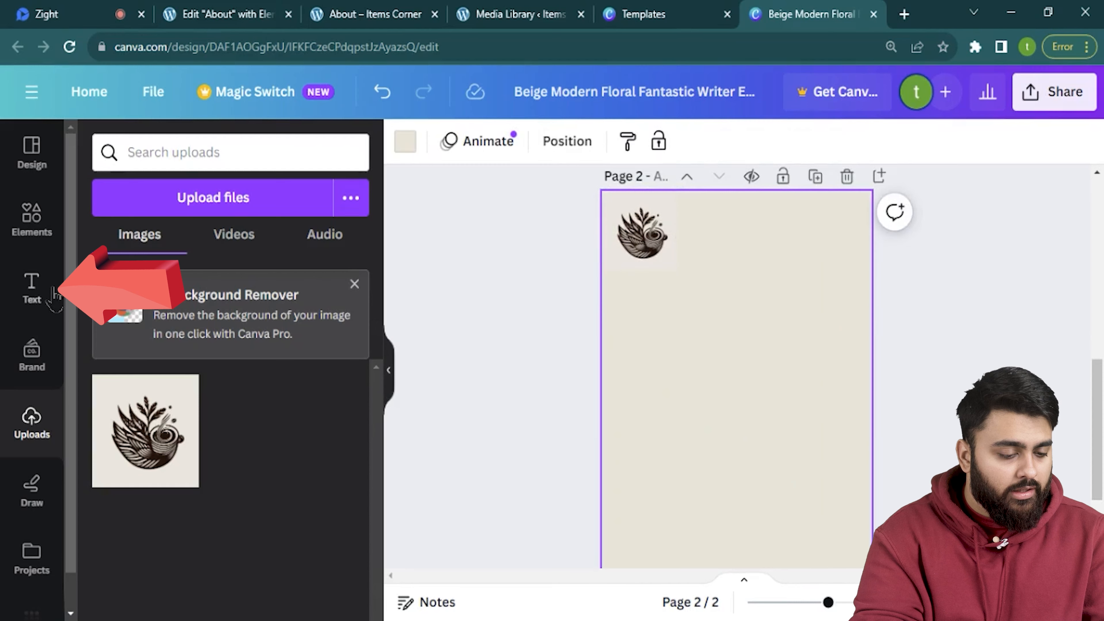
Add a '1' text box on page 2 and position it beside the coffee logo.
left_click(31, 287)
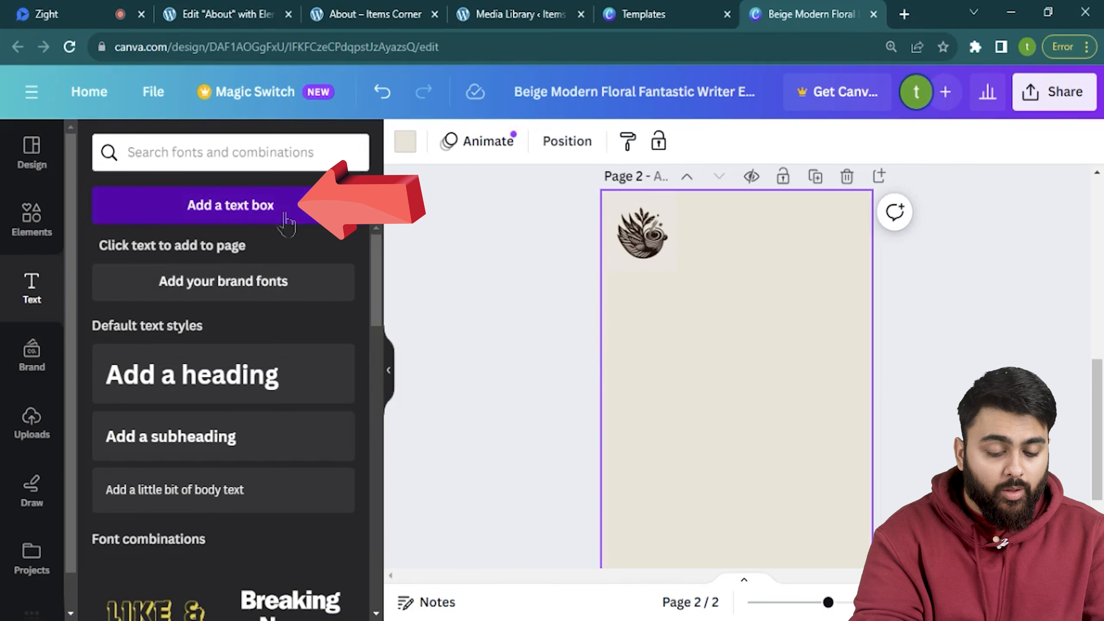
left_click(284, 220)
type("1")
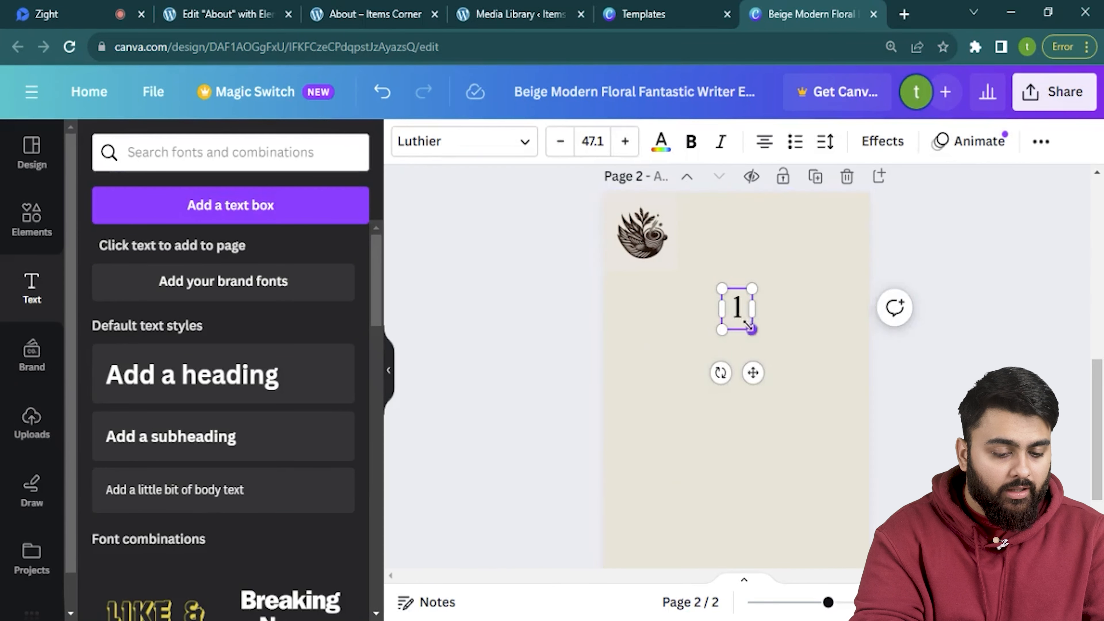
left_click(778, 327)
left_click(750, 324)
left_click_drag(752, 372, 714, 303)
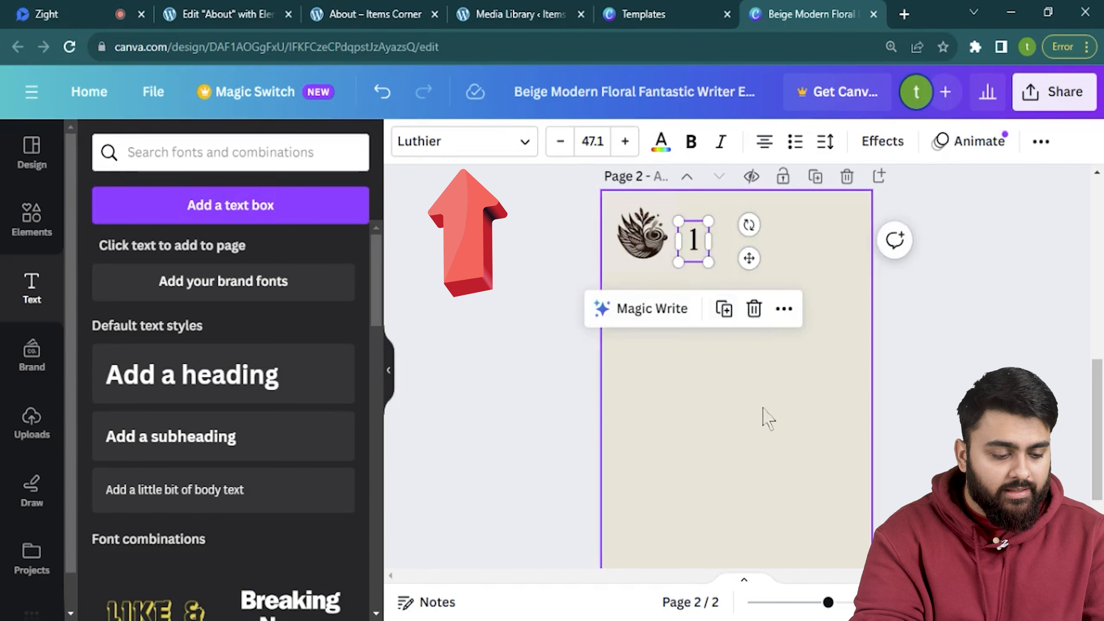
left_click(769, 418)
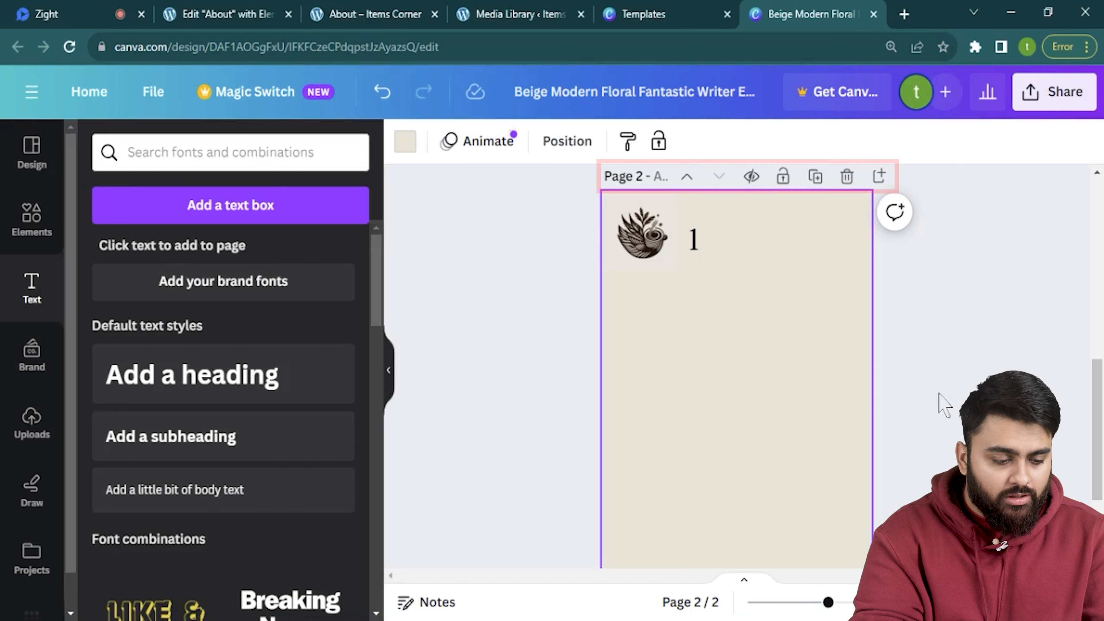
Duplicate page 2 four times so the ebook has six pages.
left_click(816, 178)
left_click(816, 178)
left_click(816, 178)
left_click(815, 178)
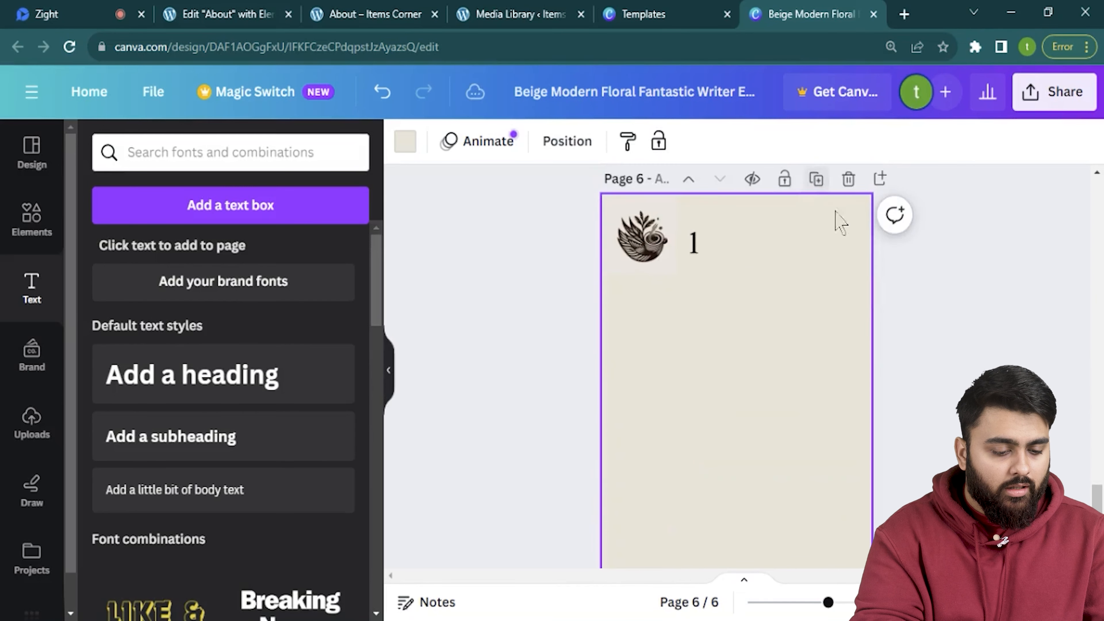
left_click(694, 243)
scroll(700, 354, "up", 2)
scroll(700, 354, "up", 15)
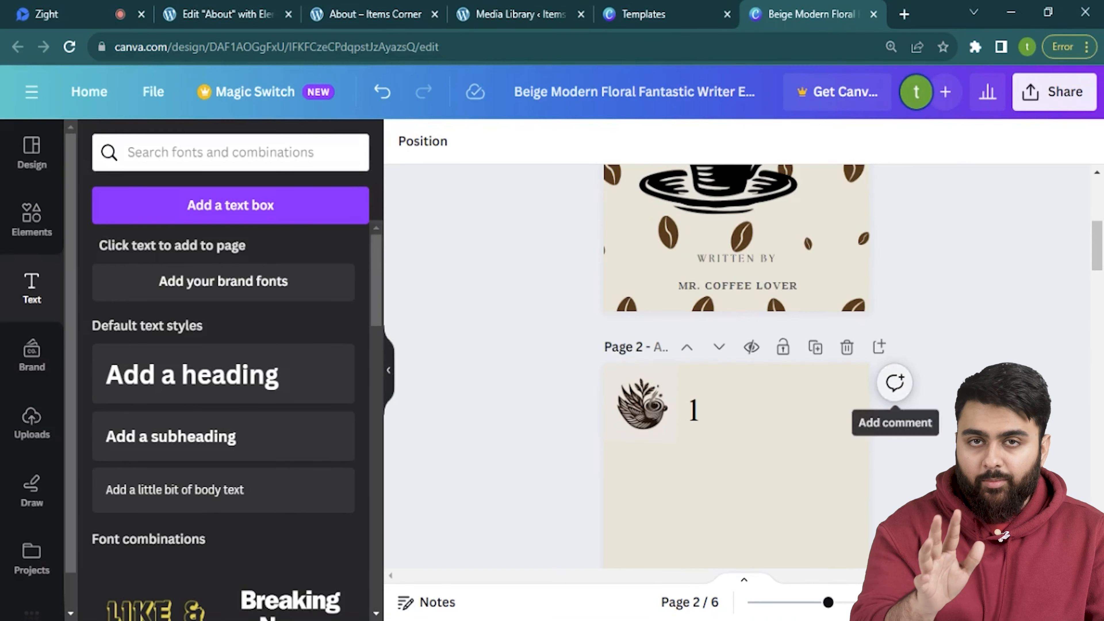
scroll(771, 390, "down", 4)
left_click(771, 389)
Add 'THIS IS WHAT I WANT IT TO SAY' text on page 2, two sizes smaller and left-aligned.
left_click(231, 205)
type("THIS IS WHAT I WANT IT TO SAY")
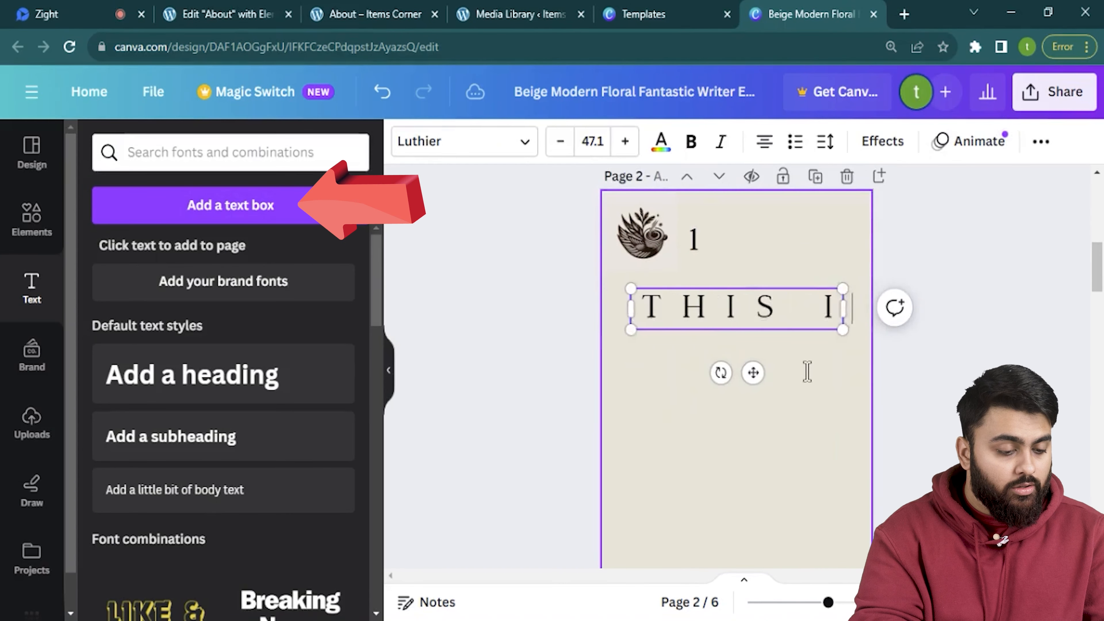
left_click(564, 149)
left_click(565, 148)
left_click(766, 146)
left_click(766, 146)
left_click(948, 382)
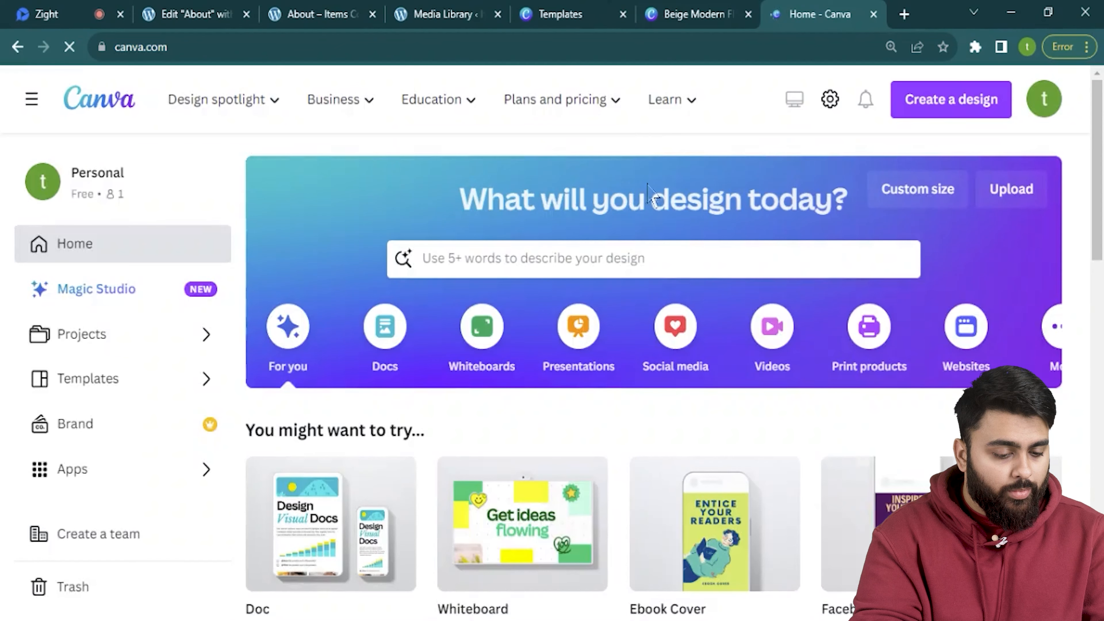
After trying the upload panel, open the 'Coffee ebook pdf' design from recent designs.
left_click(1008, 198)
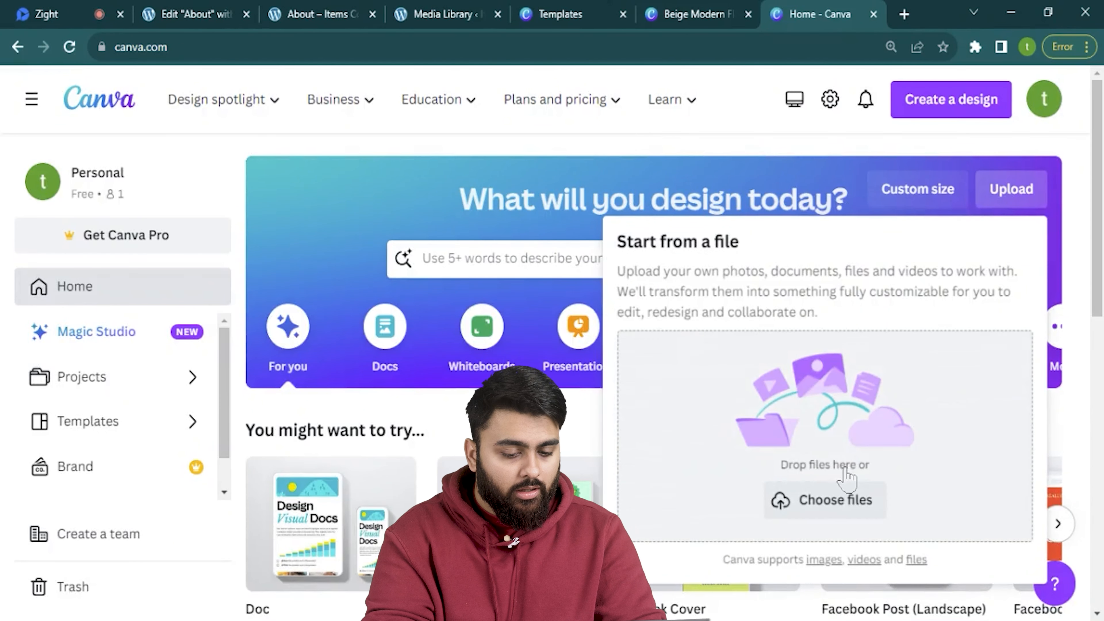
left_click_drag(703, 617, 730, 559)
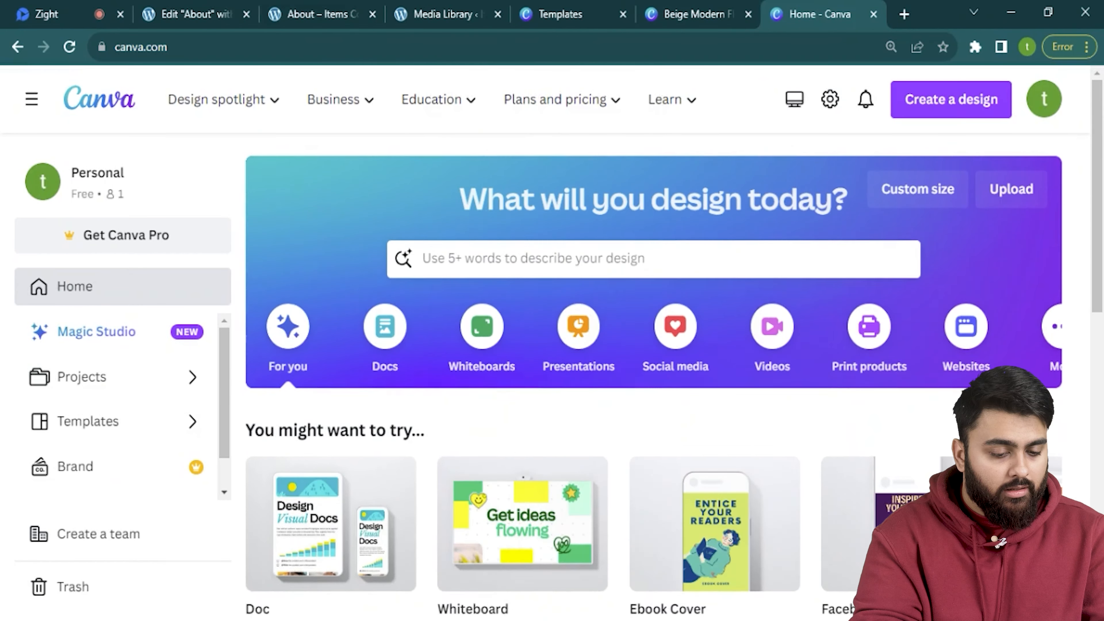
scroll(542, 416, "down", 2)
scroll(543, 417, "down", 10)
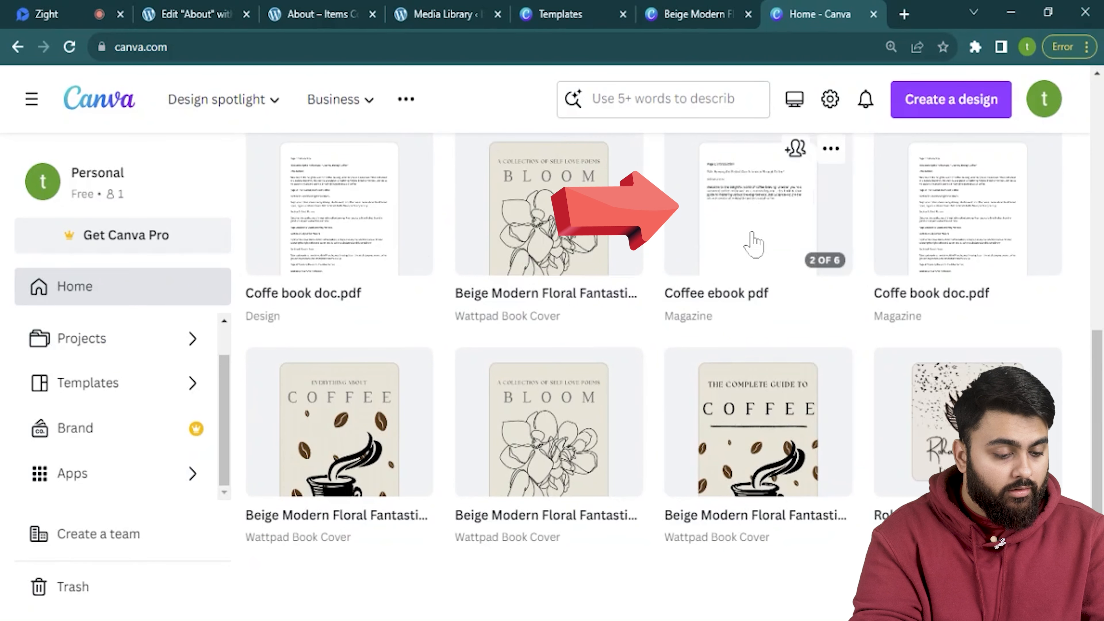
left_click(753, 244)
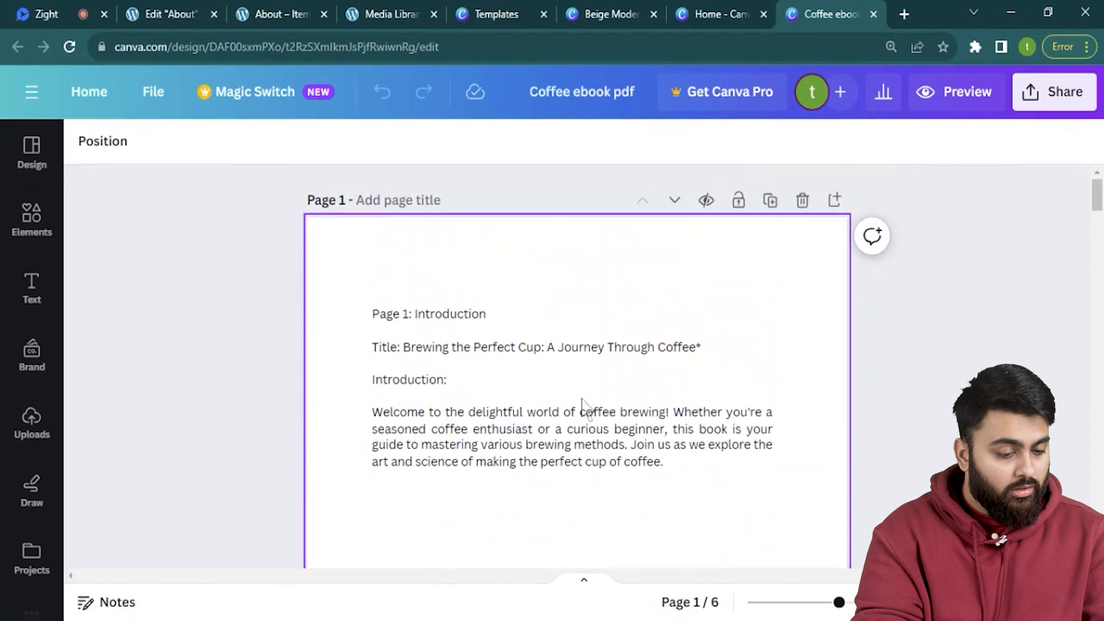
Copy the introduction text box from the Coffee ebook pdf design.
left_click(570, 452)
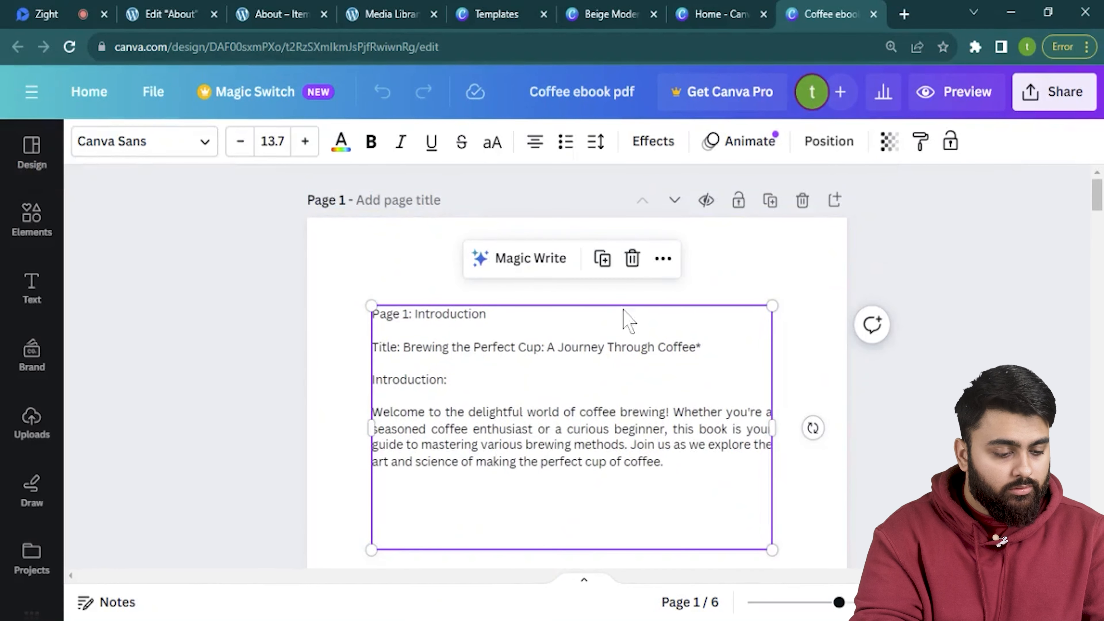
left_click(662, 260)
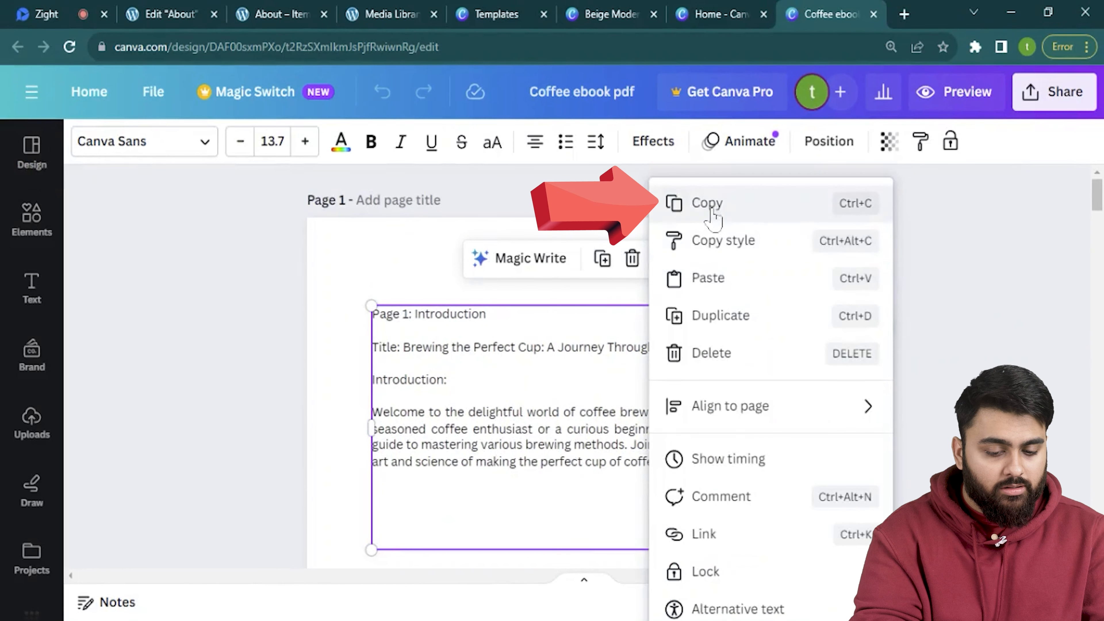
left_click(706, 203)
Paste the introduction text onto page 2 of the Beige Modern ebook, move it below the header and narrow it.
left_click(610, 14)
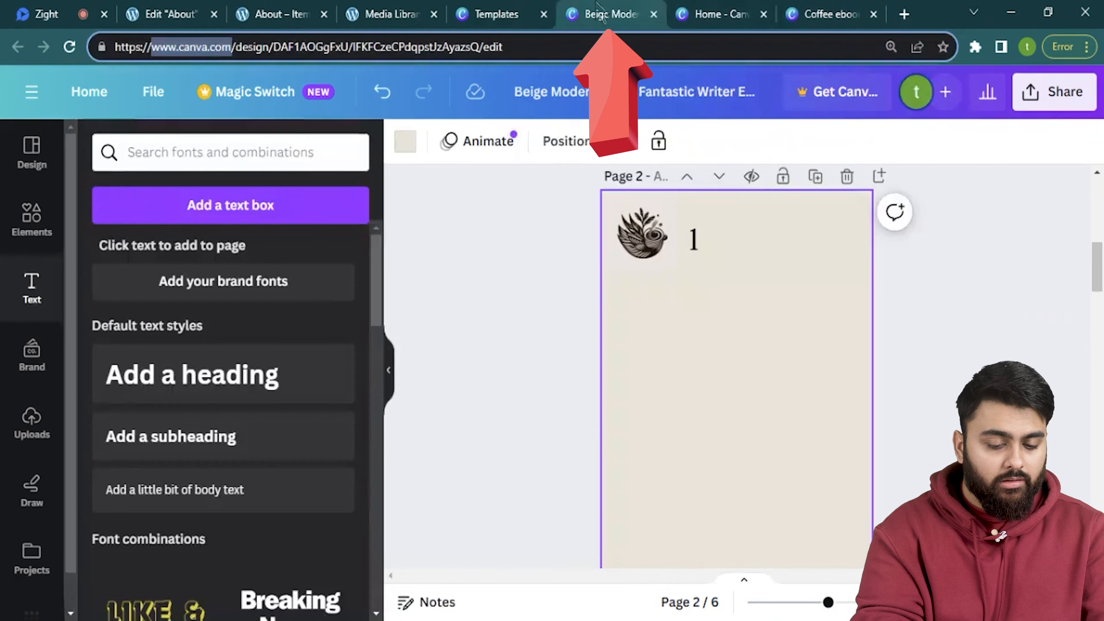
right_click(661, 332)
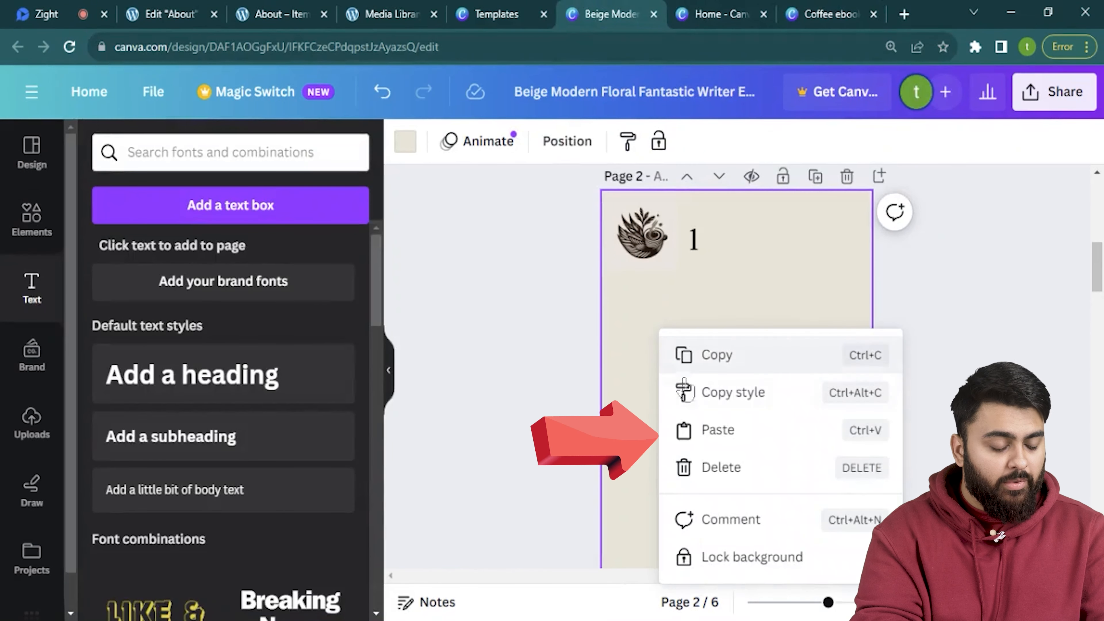
left_click(708, 435)
left_click_drag(721, 320, 721, 397)
left_click_drag(605, 361, 631, 368)
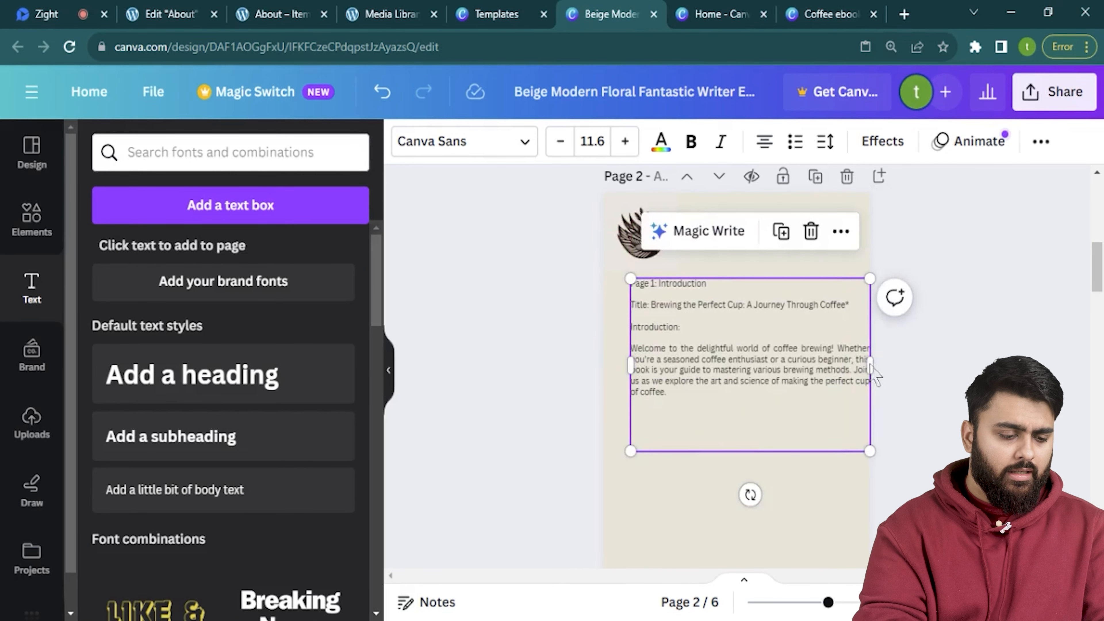
left_click_drag(868, 375, 842, 374)
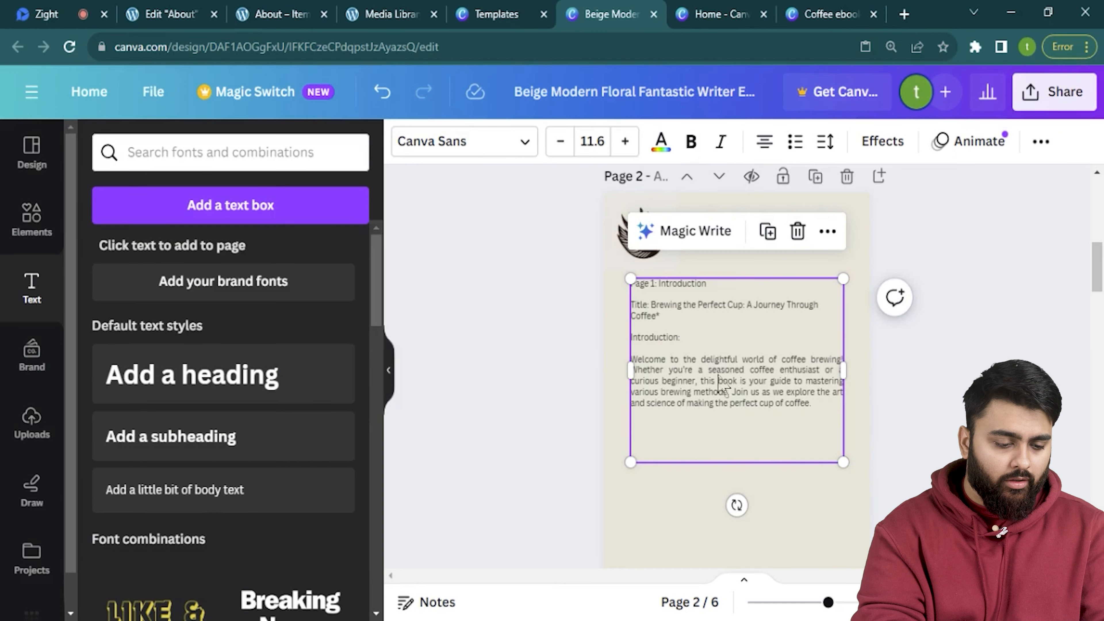
Set the page 2 introduction text in the Amsterdam Three script font.
left_click(522, 142)
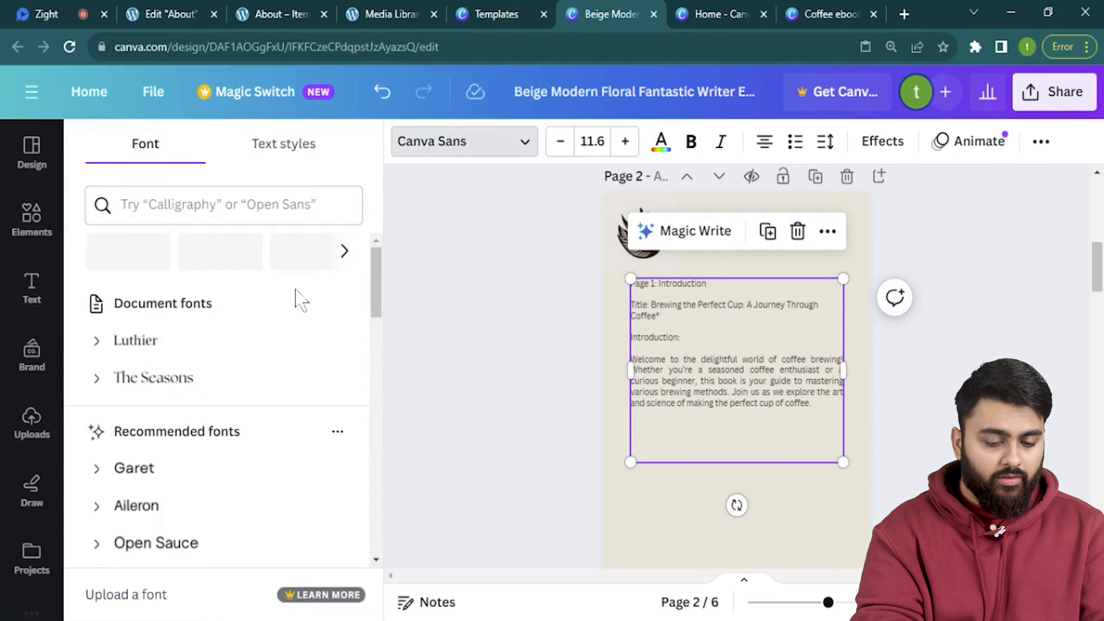
scroll(278, 355, "down", 15)
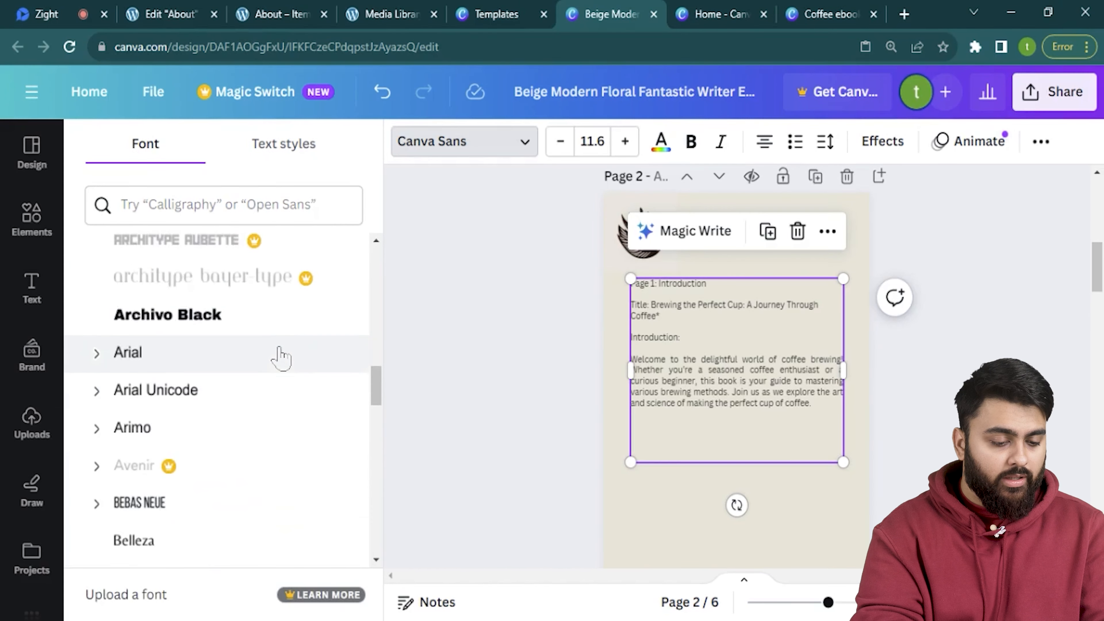
scroll(261, 353, "up", 10)
left_click(229, 342)
Increase the text's line spacing to 1.53 and set letter spacing to 126.
left_click(829, 152)
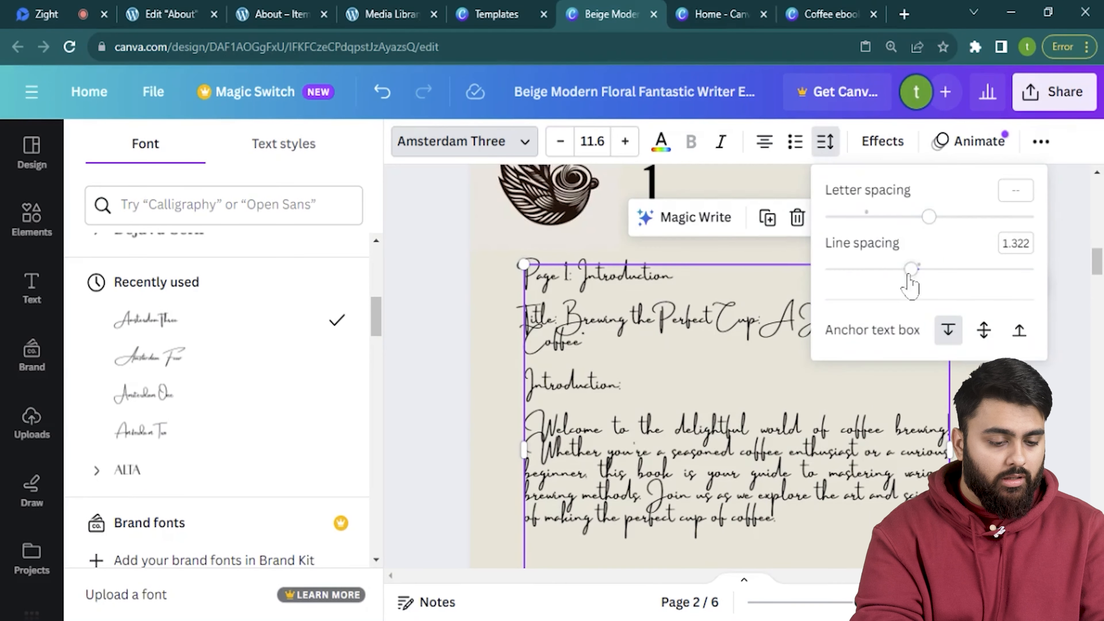
left_click_drag(910, 268, 931, 270)
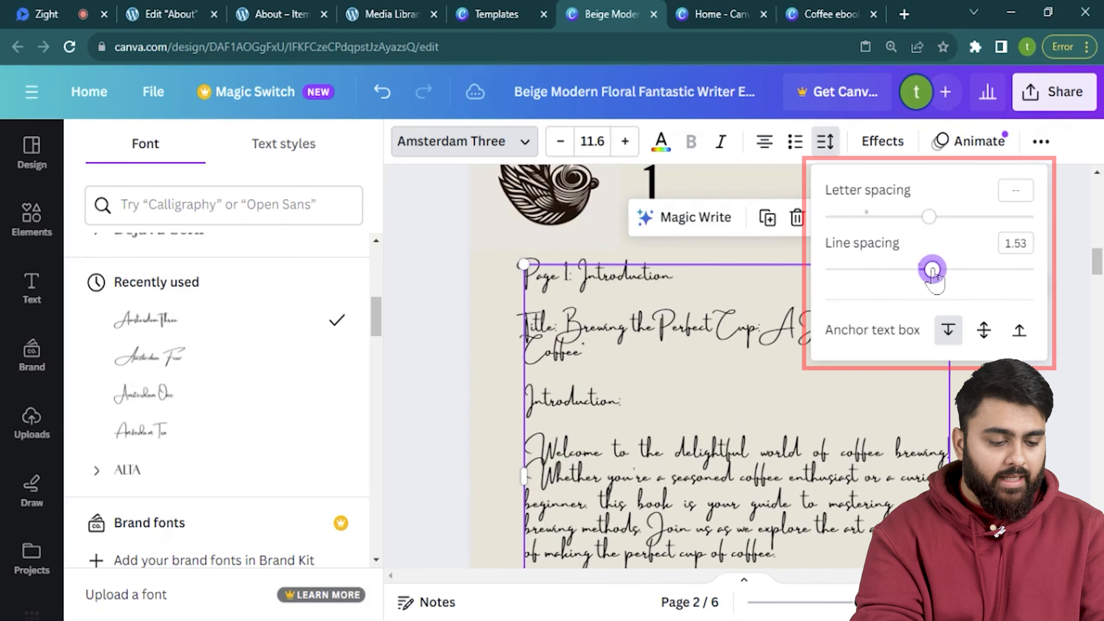
left_click_drag(928, 216, 878, 217)
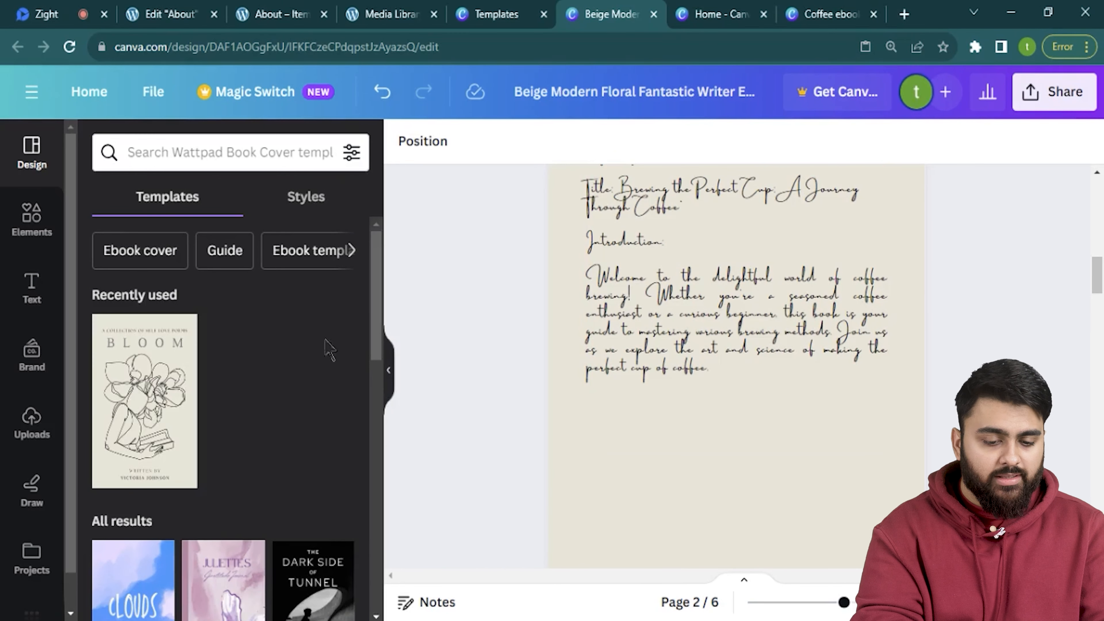
Add a coffee-bean-shaped frame from the 'coffee' Elements search, rotate, size and place it below the text.
left_click(17, 239)
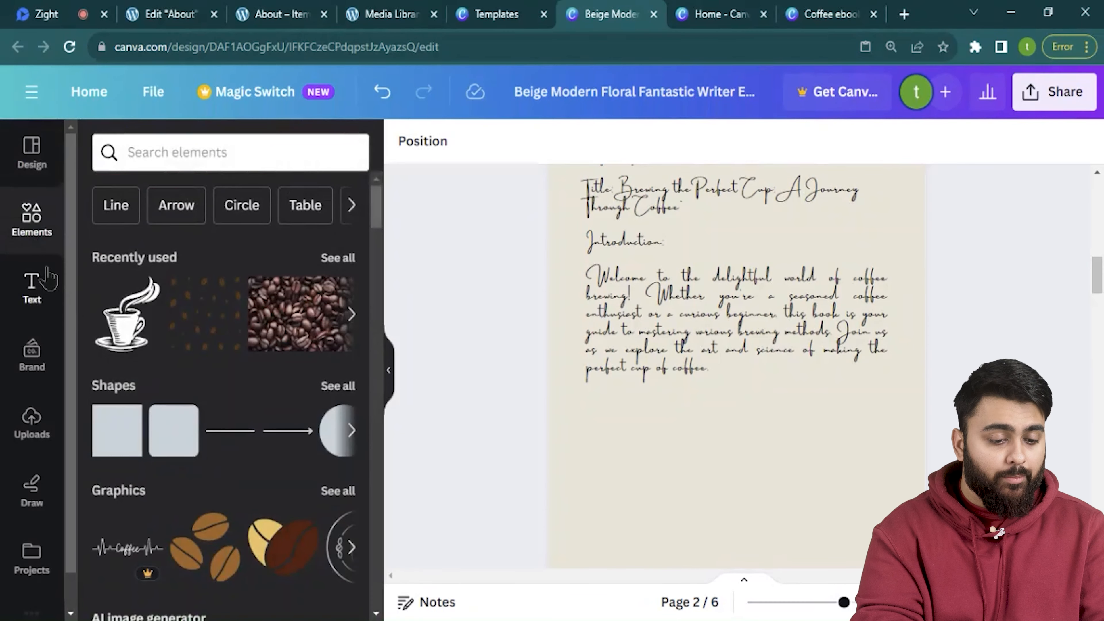
left_click(194, 152)
type("coffee")
key("Return")
scroll(217, 283, "down", 5)
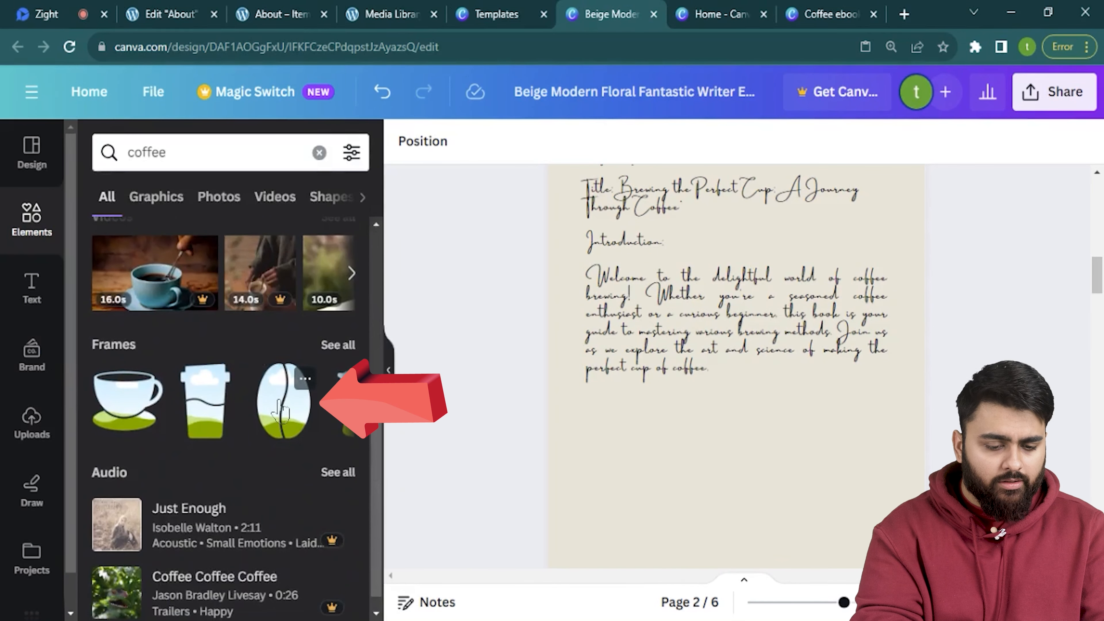
left_click(281, 410)
left_click_drag(832, 201, 773, 360)
left_click_drag(717, 402, 751, 471)
scroll(772, 474, "down", 2)
left_click_drag(675, 367, 638, 383)
left_click_drag(712, 335, 737, 359)
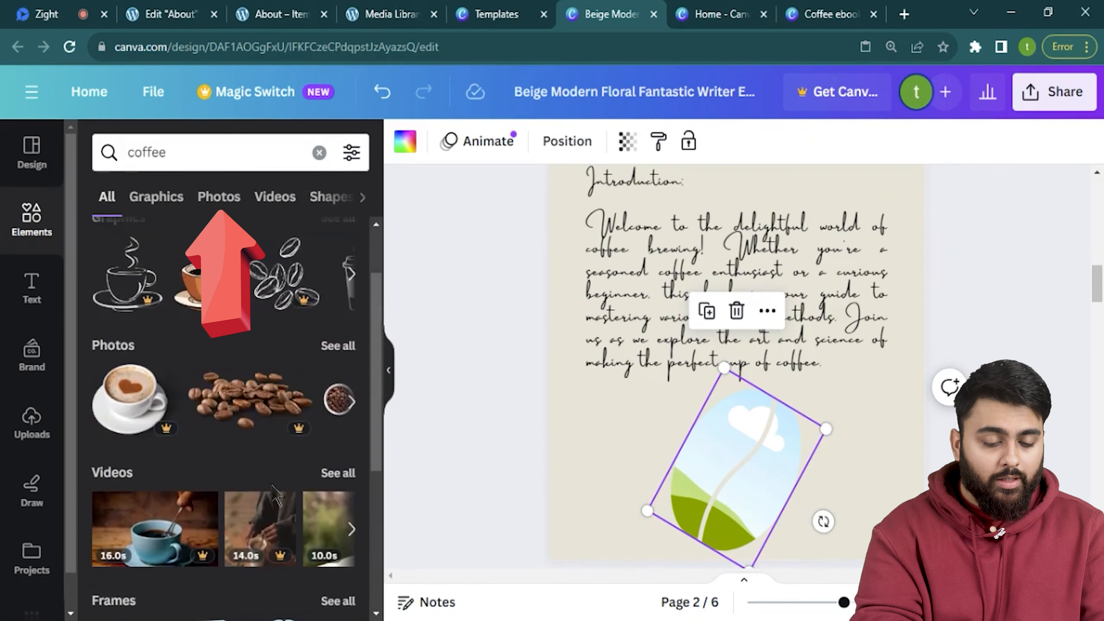
Fill the bean frame with a coffee beans photo from the coffee photo results.
left_click(219, 196)
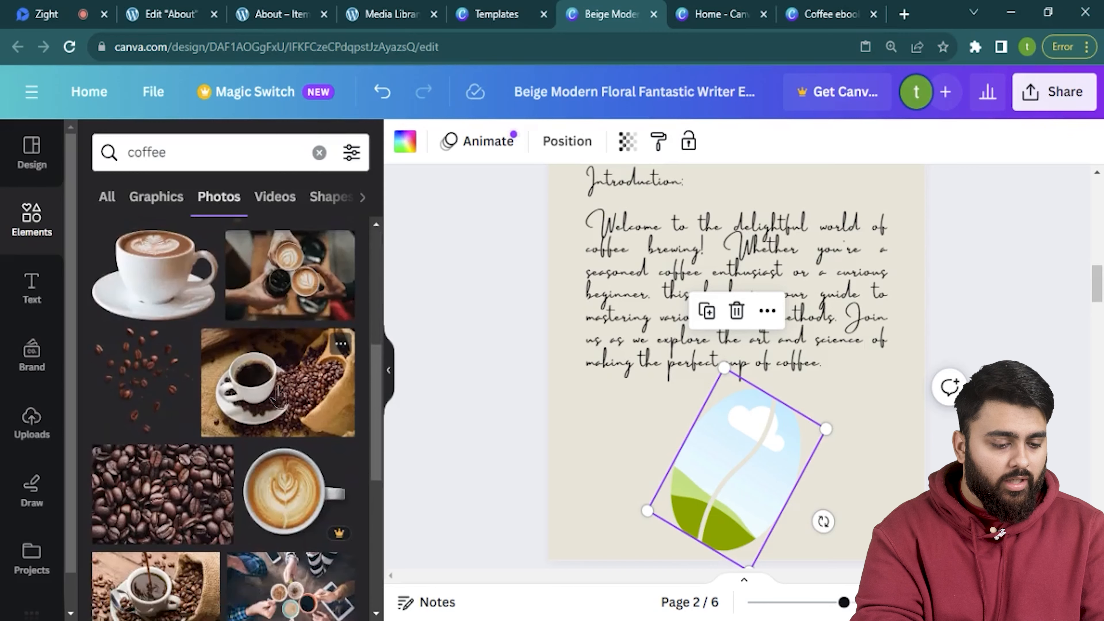
scroll(222, 413, "down", 3)
left_click_drag(162, 408, 803, 455)
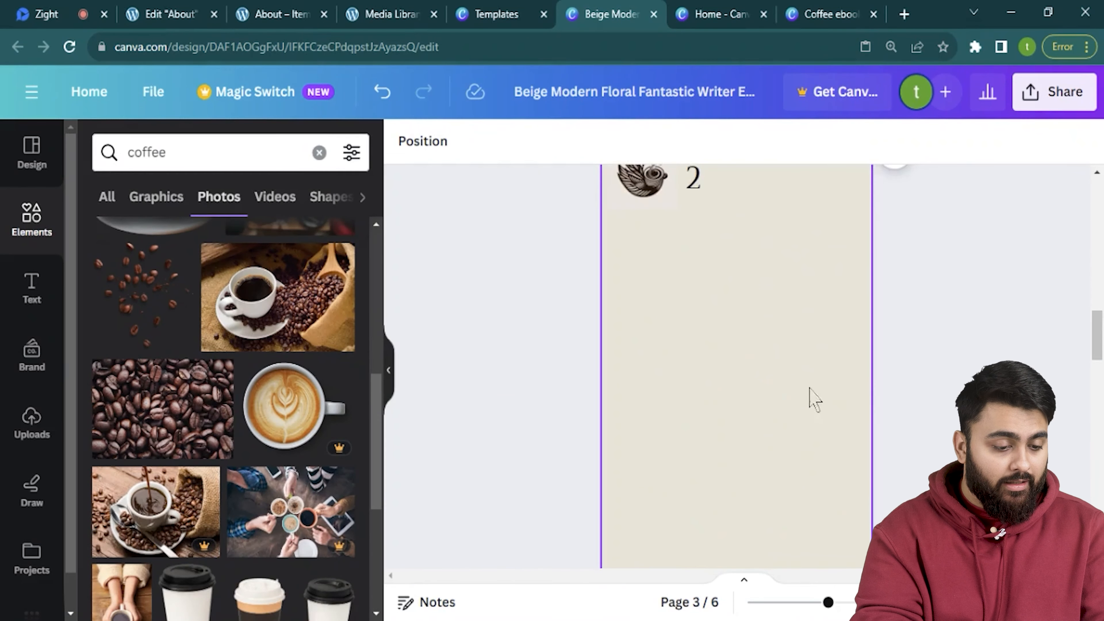
Copy the Foundation of Great Coffee text box from the Coffee ebook pdf and paste it onto page 3.
left_click(808, 388)
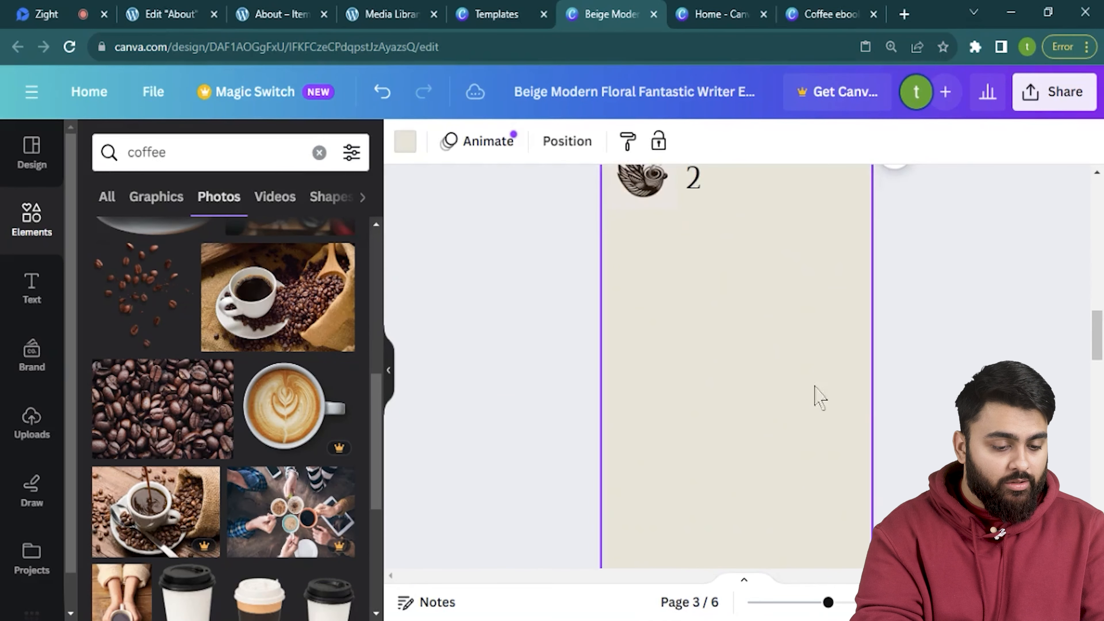
scroll(956, 386, "up", 3)
scroll(956, 385, "down", 1)
left_click(828, 14)
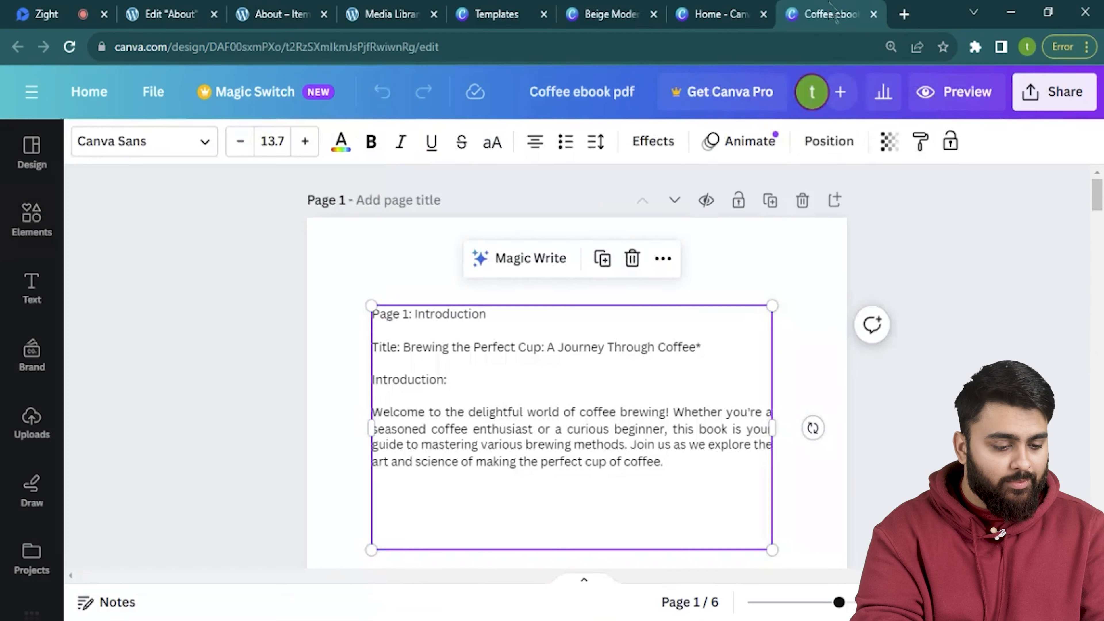
scroll(609, 365, "down", 10)
right_click(609, 365)
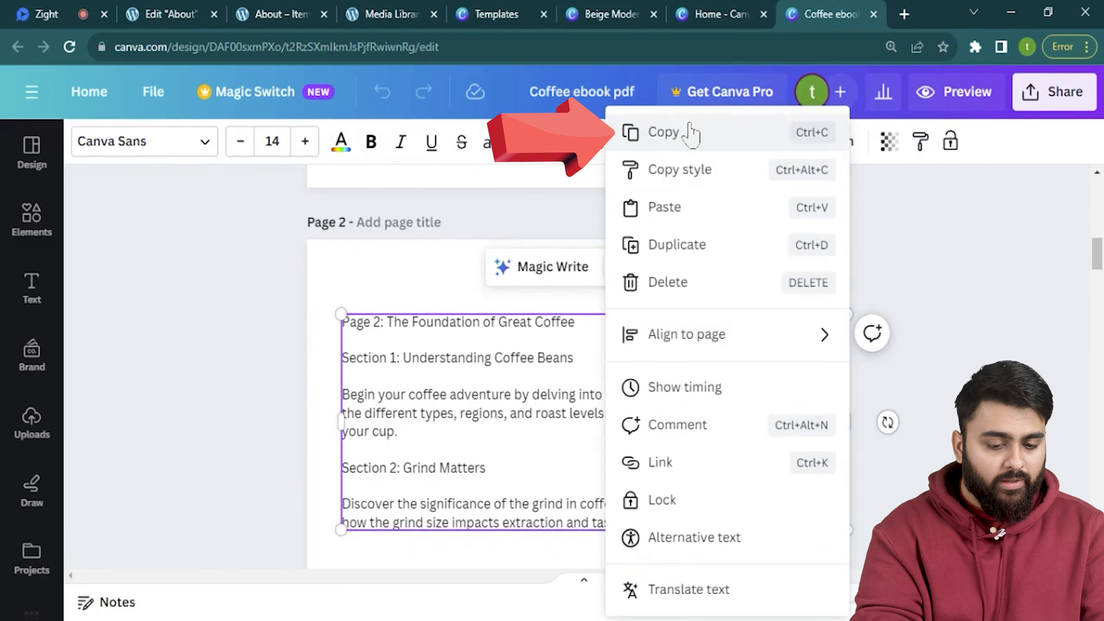
left_click(690, 132)
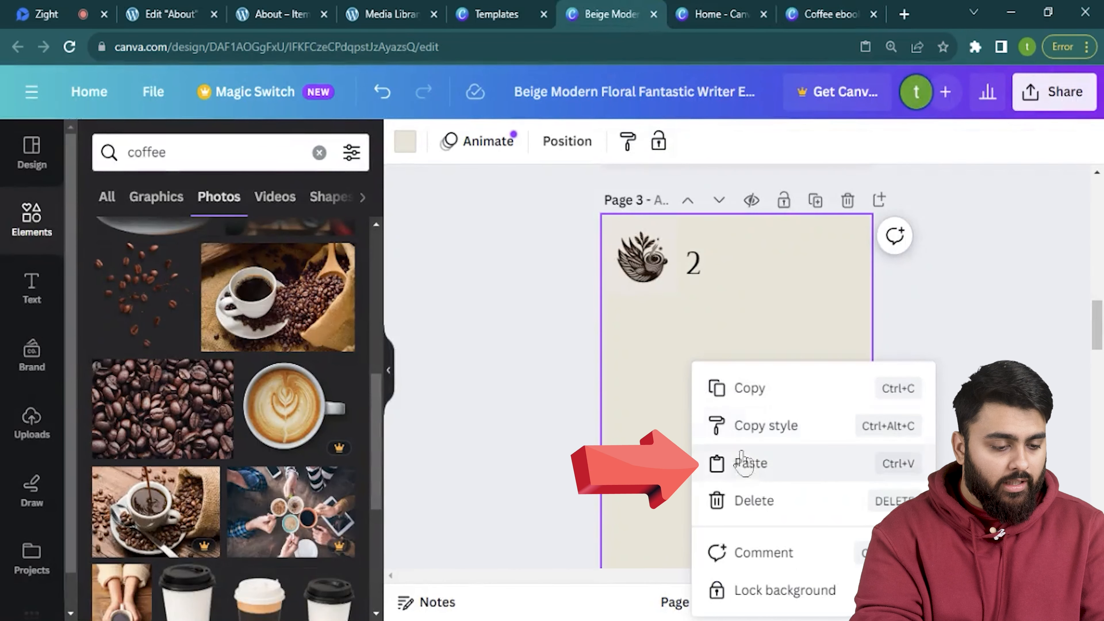
left_click(743, 462)
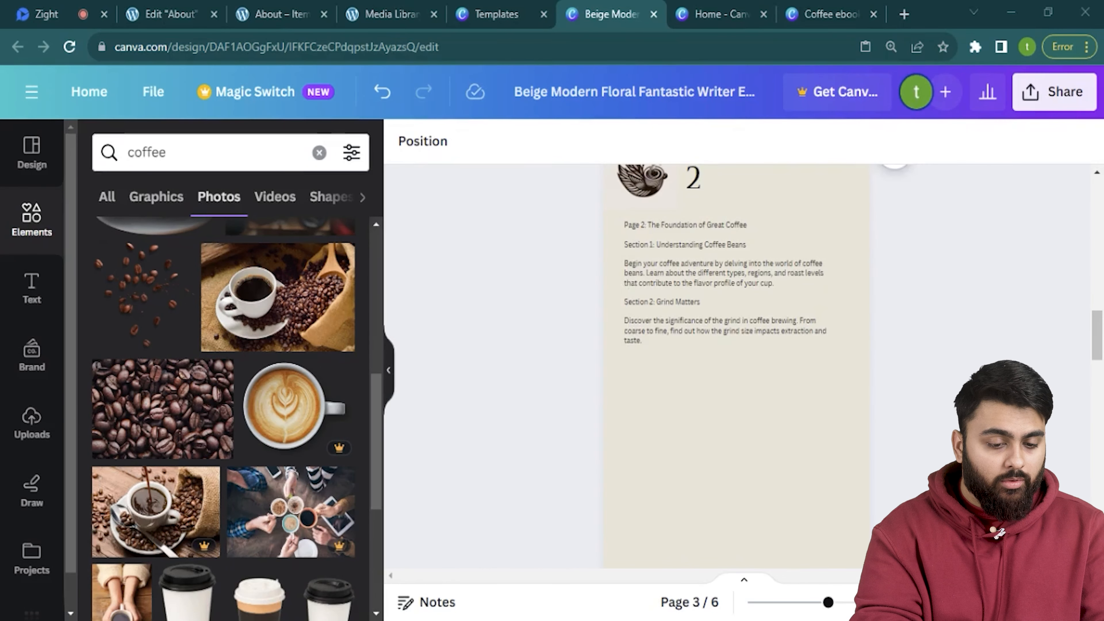
Apply the introduction text's script style to the page 3 text and nudge it into place.
scroll(814, 381, "up", 5)
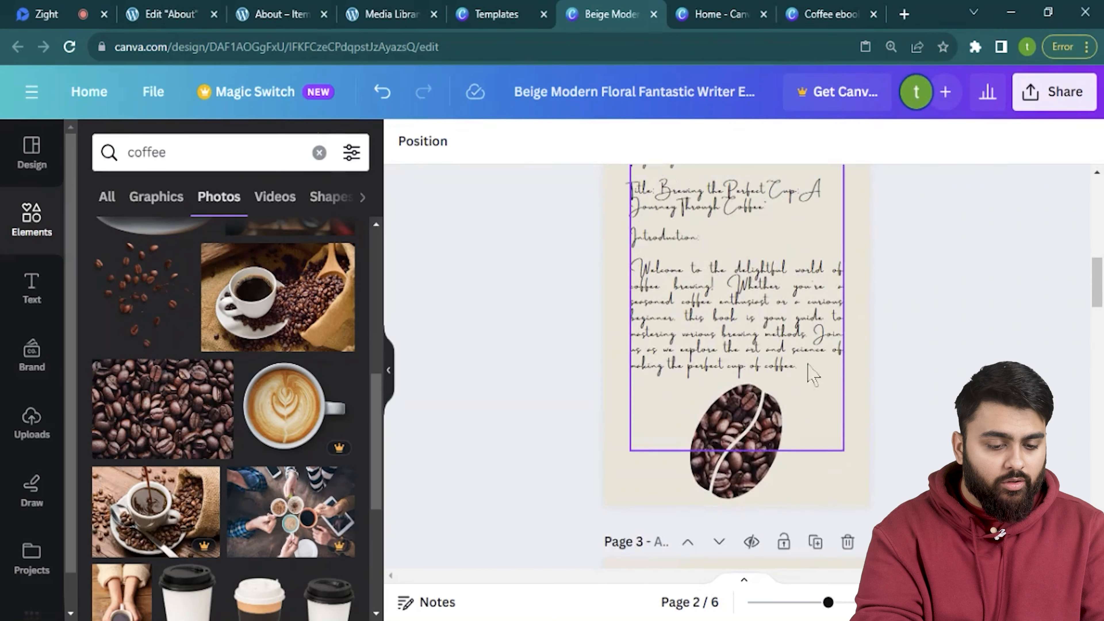
right_click(790, 285)
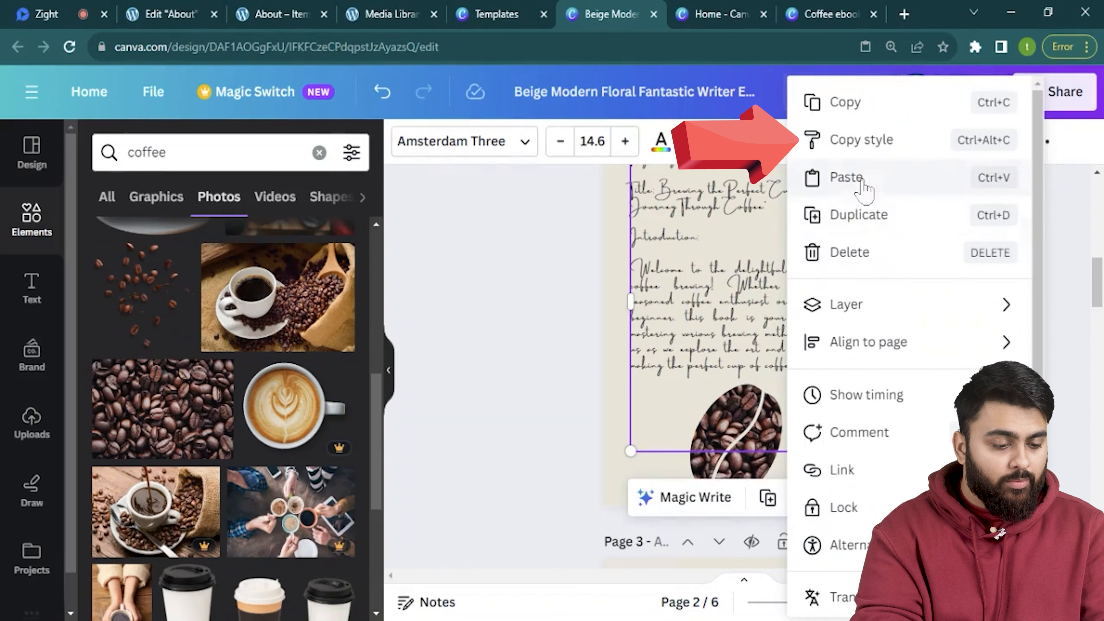
left_click(867, 141)
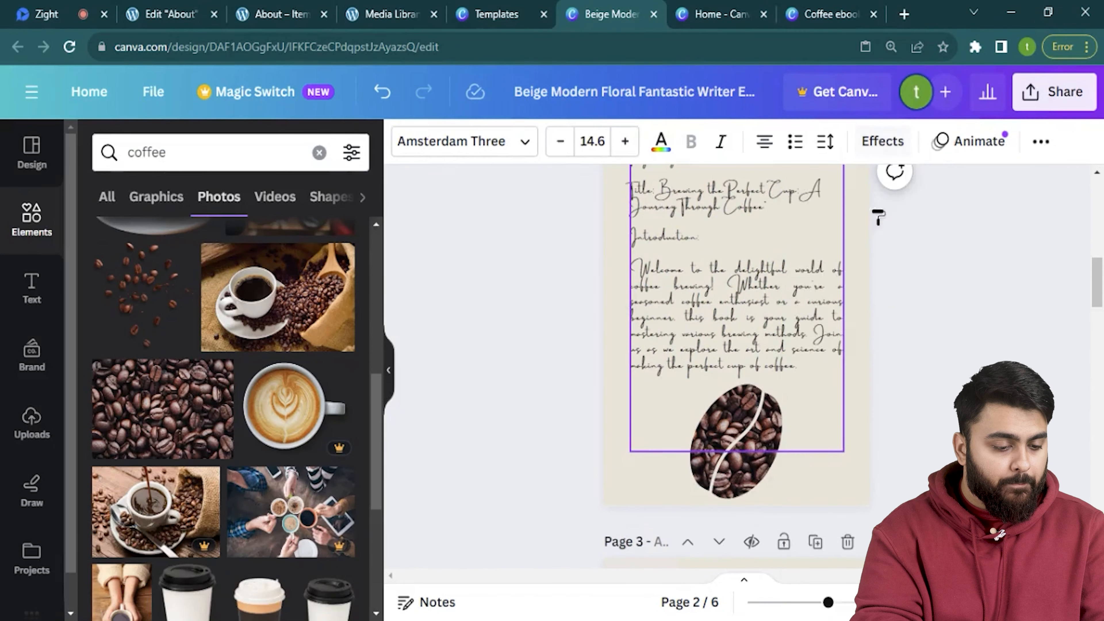
scroll(870, 365, "down", 5)
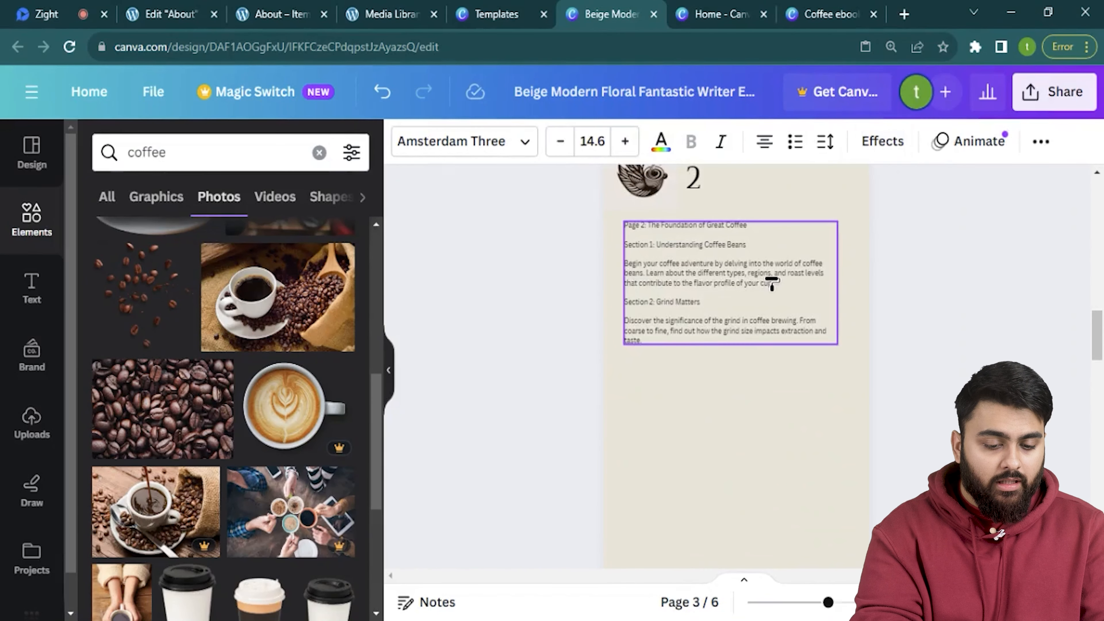
left_click(772, 283)
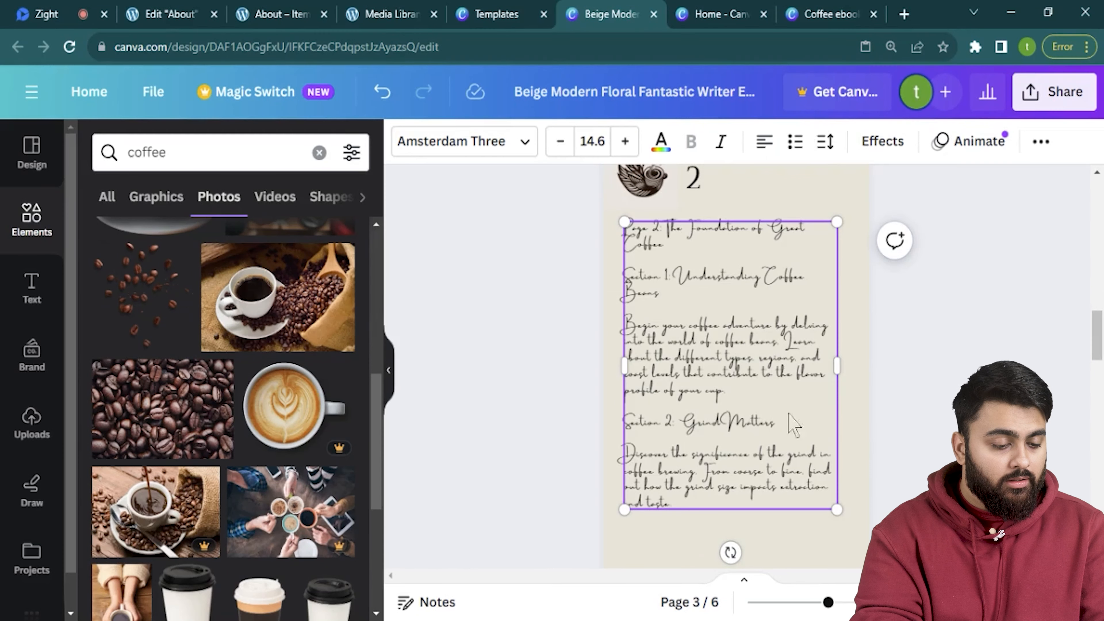
scroll(838, 431, "down", 3)
scroll(838, 430, "up", 3)
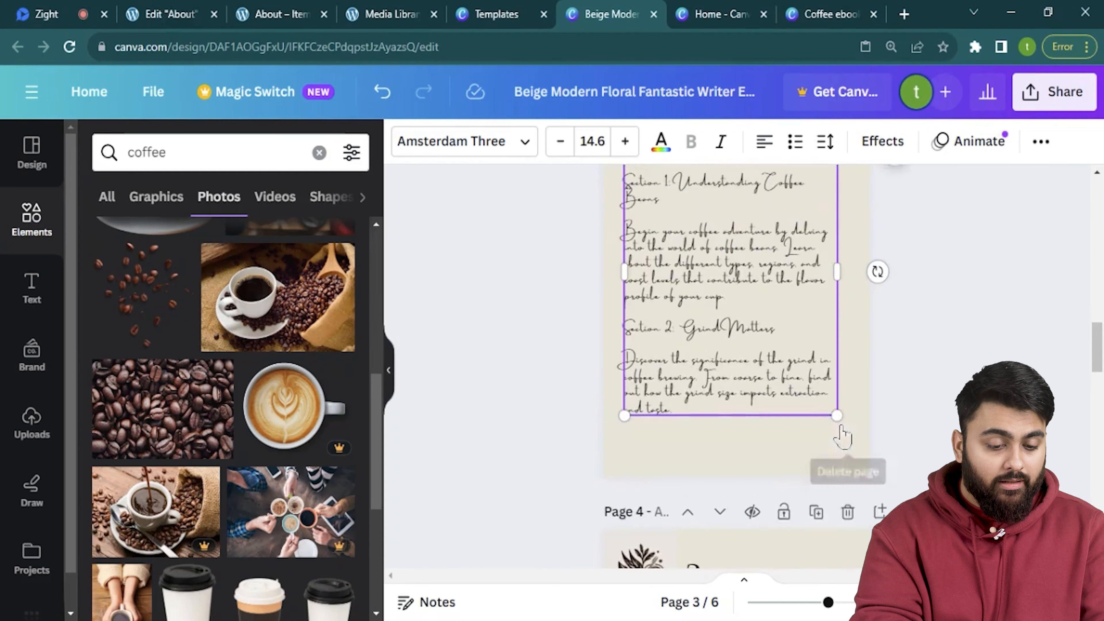
mouse_move(764, 335)
left_mouse_down()
mouse_move(770, 313)
mouse_move(761, 320)
left_mouse_up()
left_click(899, 343)
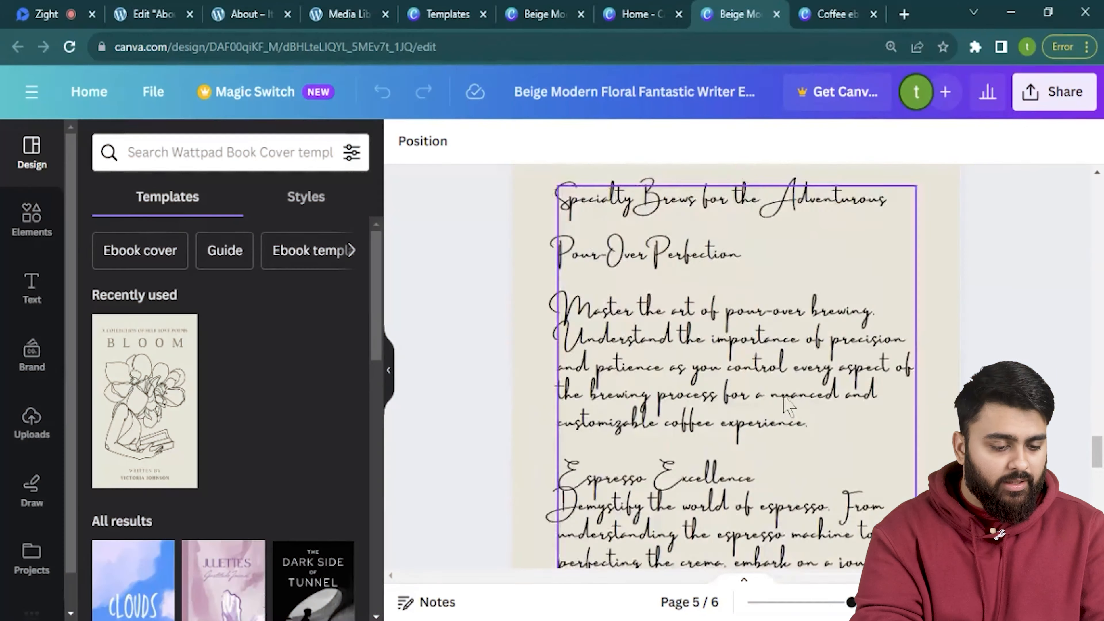
scroll(786, 400, "down", 5)
scroll(786, 400, "up", 10)
scroll(783, 394, "up", 15)
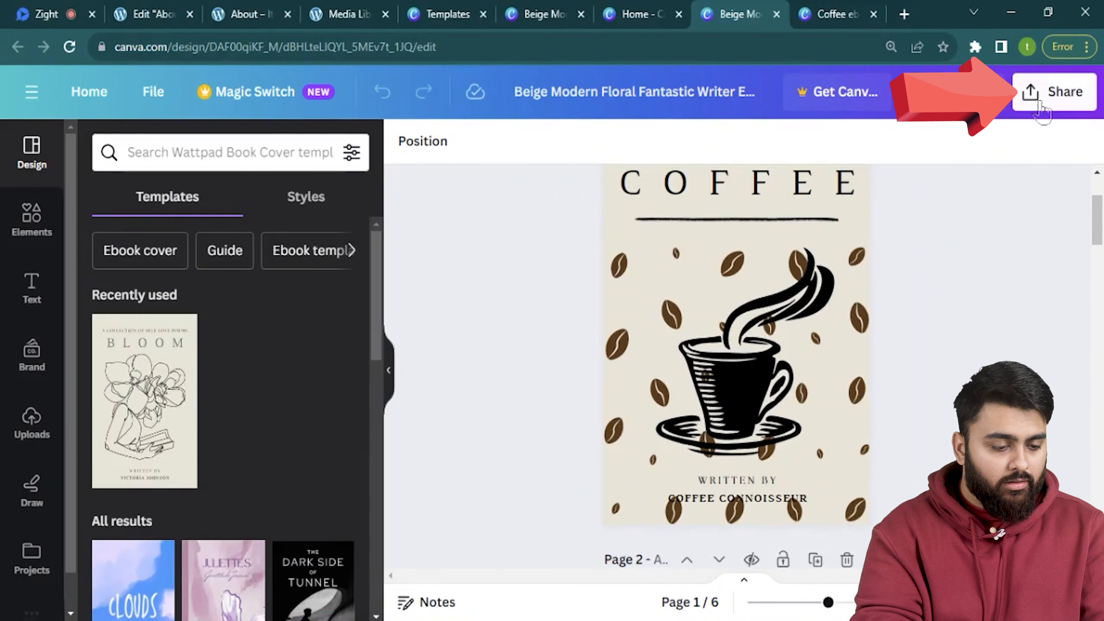
Download the six-page coffee ebook with file type PDF Standard.
left_click(1043, 106)
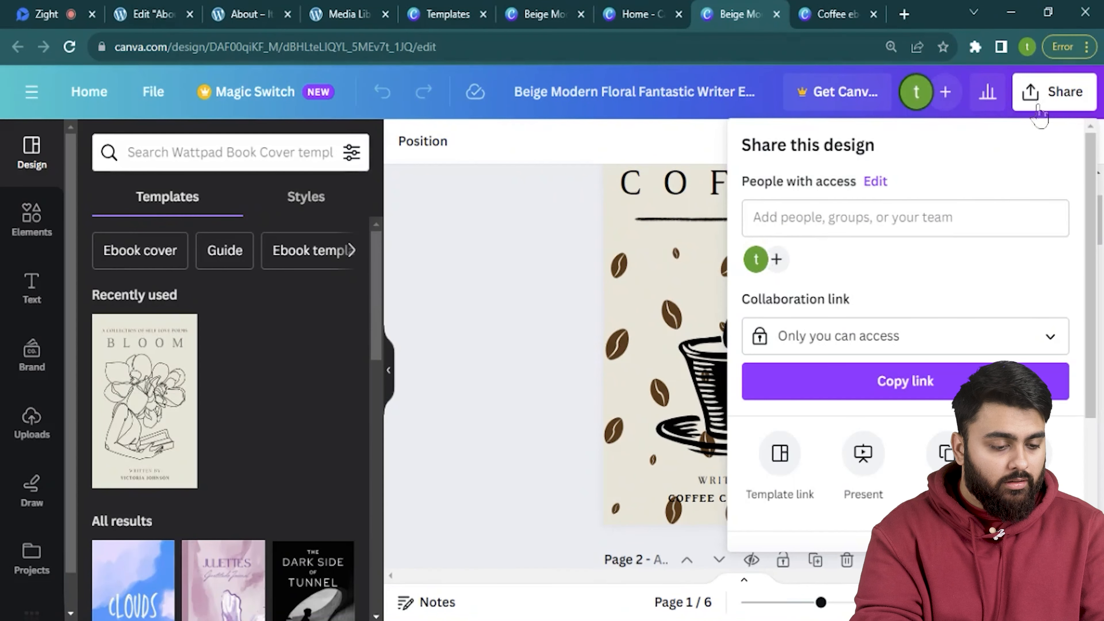
scroll(944, 320, "down", 4)
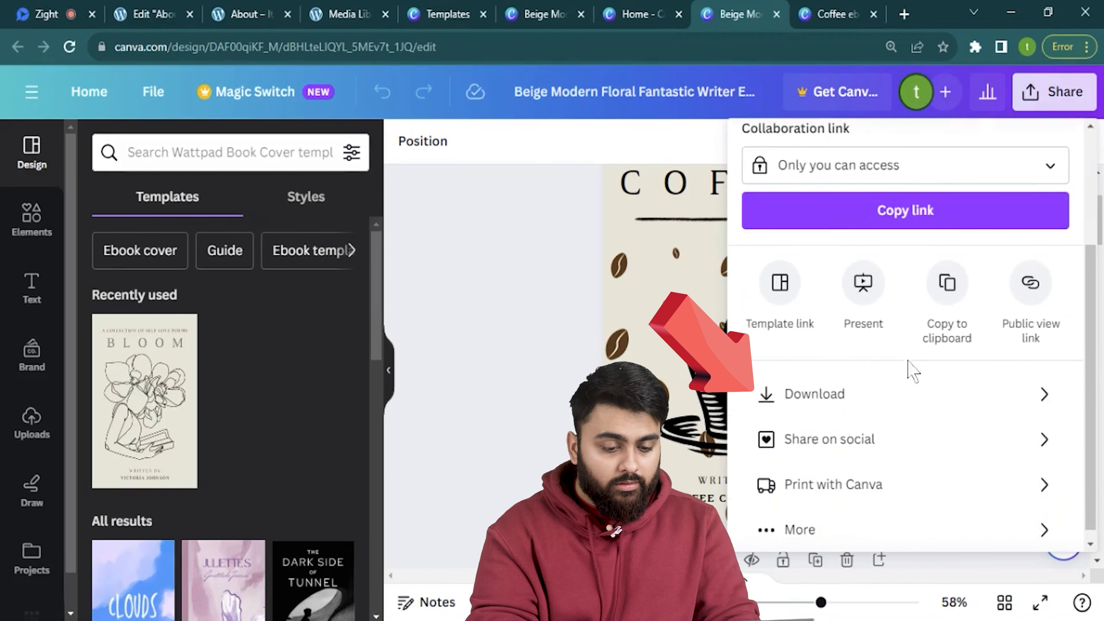
left_click(895, 400)
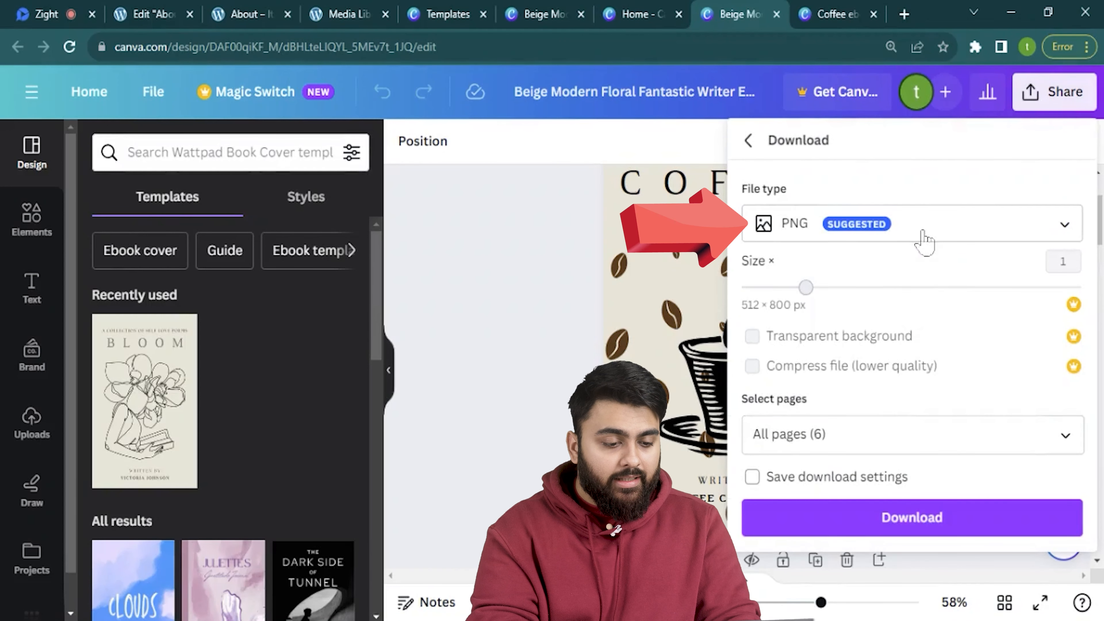
left_click(919, 239)
left_click(930, 388)
left_click(921, 441)
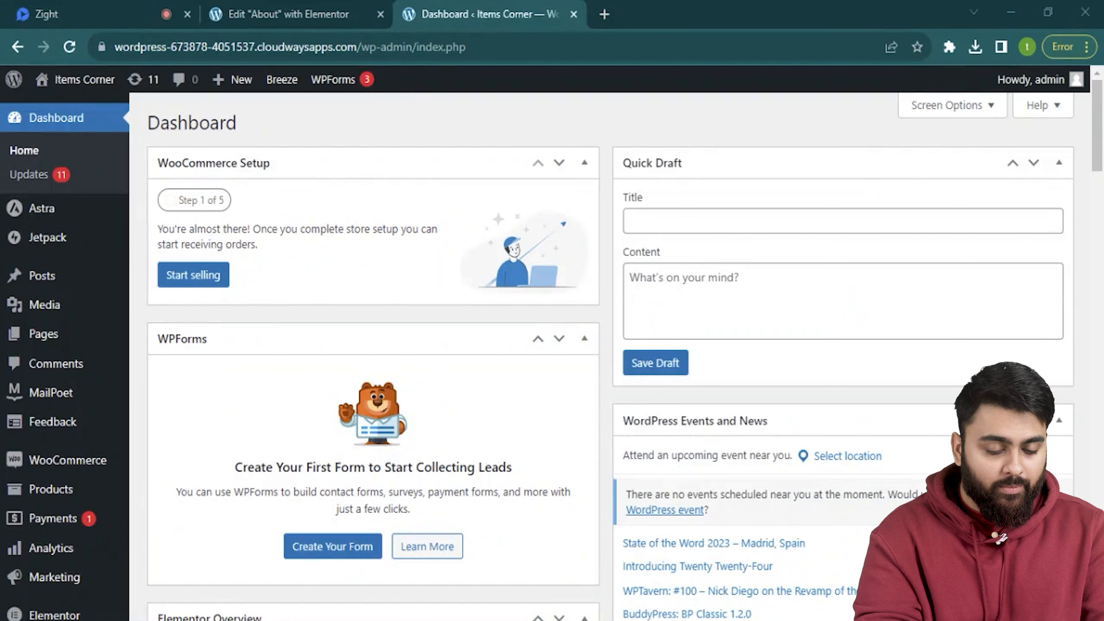
Upload the Coffee Ebook PDF as a new media file and copy its file URL.
mouse_move(46, 312)
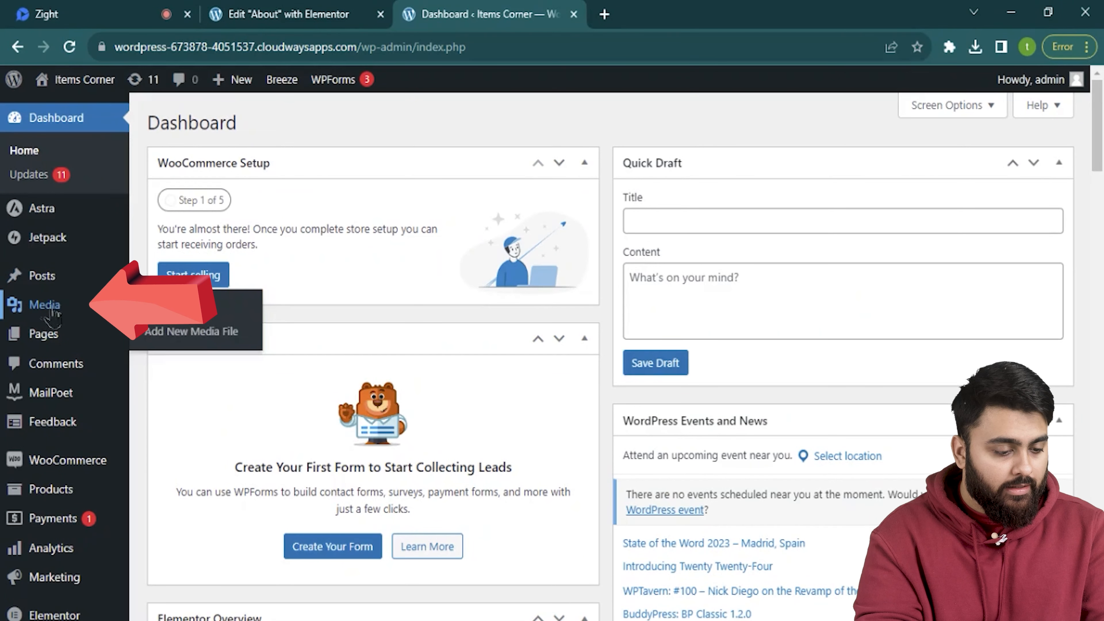
left_click(185, 334)
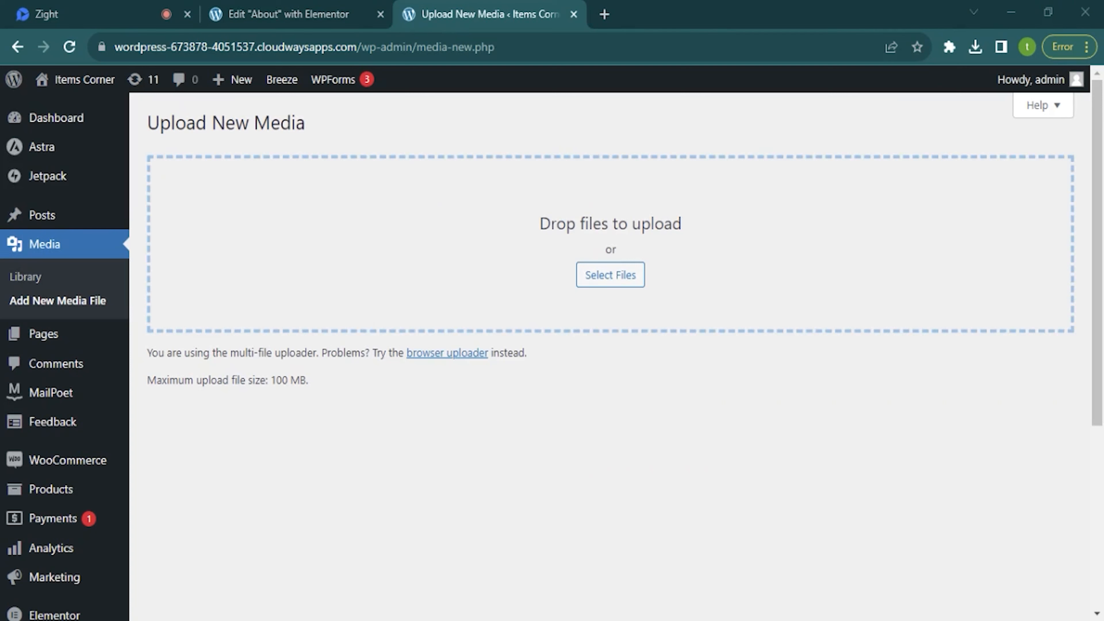
left_click_drag(478, 472, 574, 252)
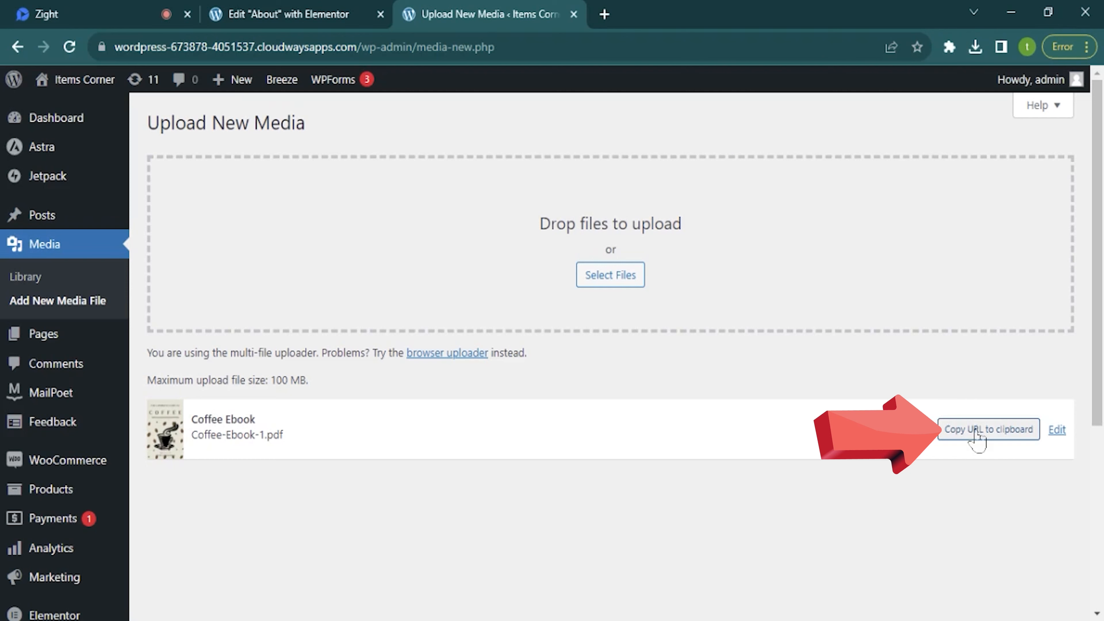
left_click(974, 432)
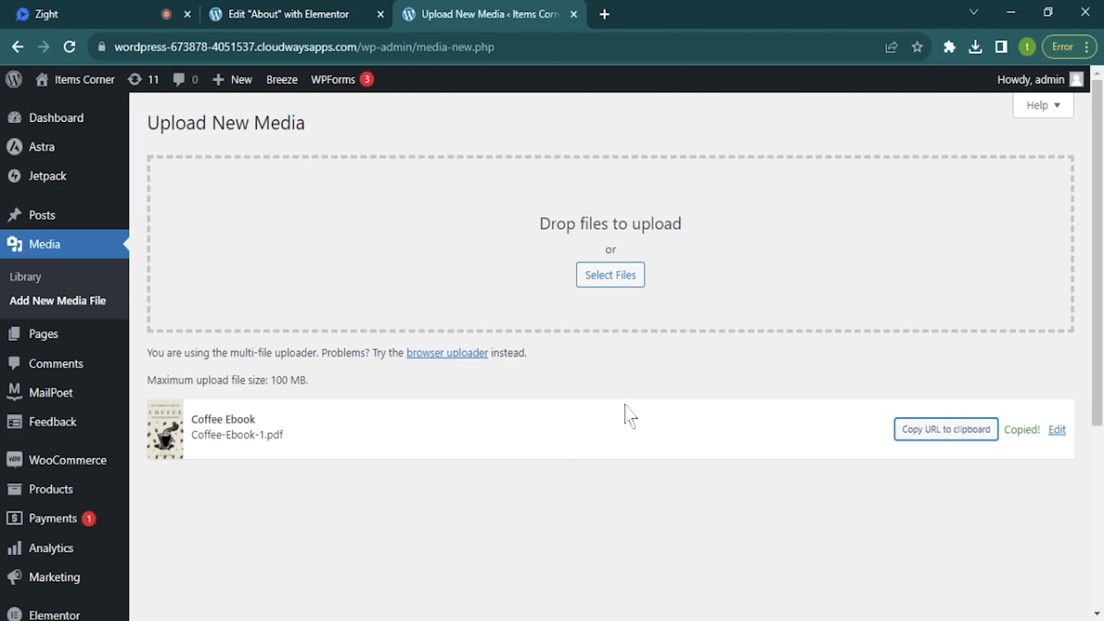
Check Coffee-Ebook-1.pdf's details in the Media Library.
left_click(52, 282)
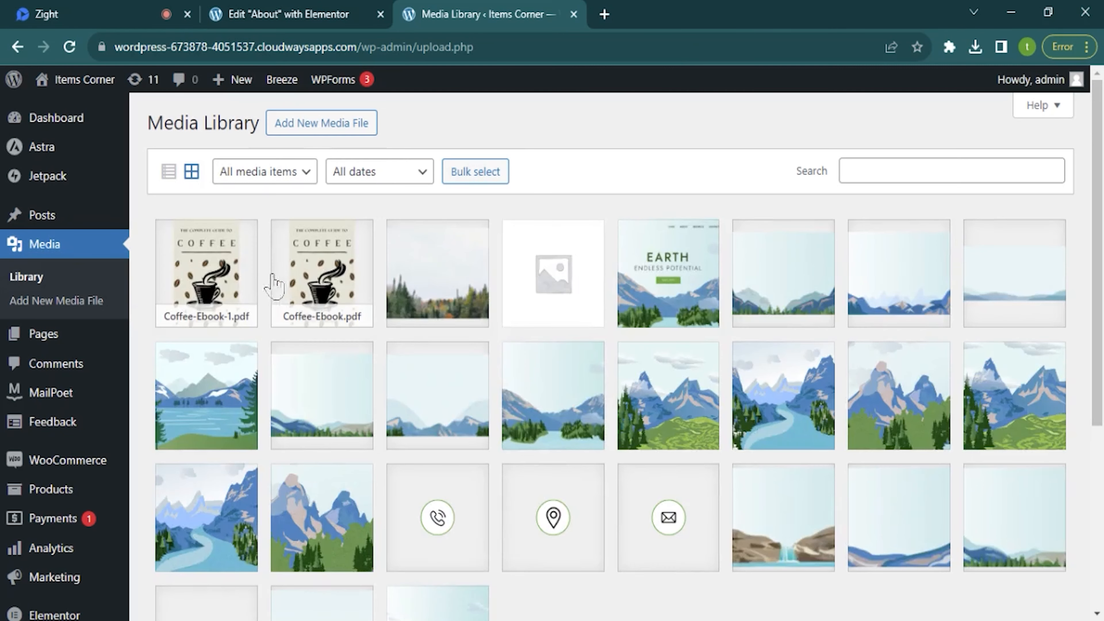
left_click(202, 279)
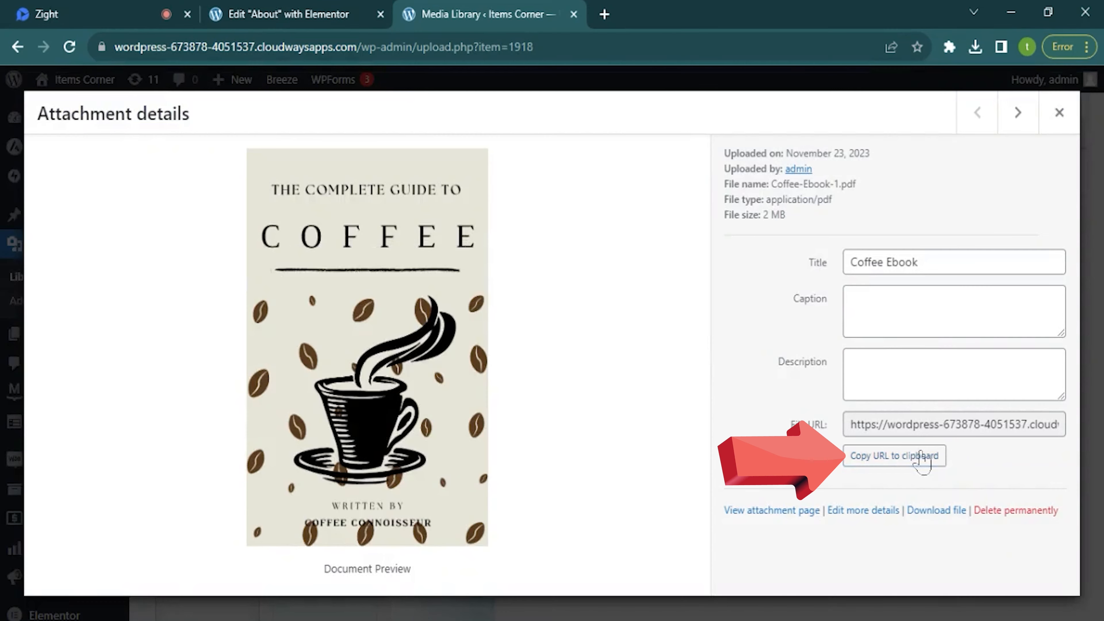
key("Escape")
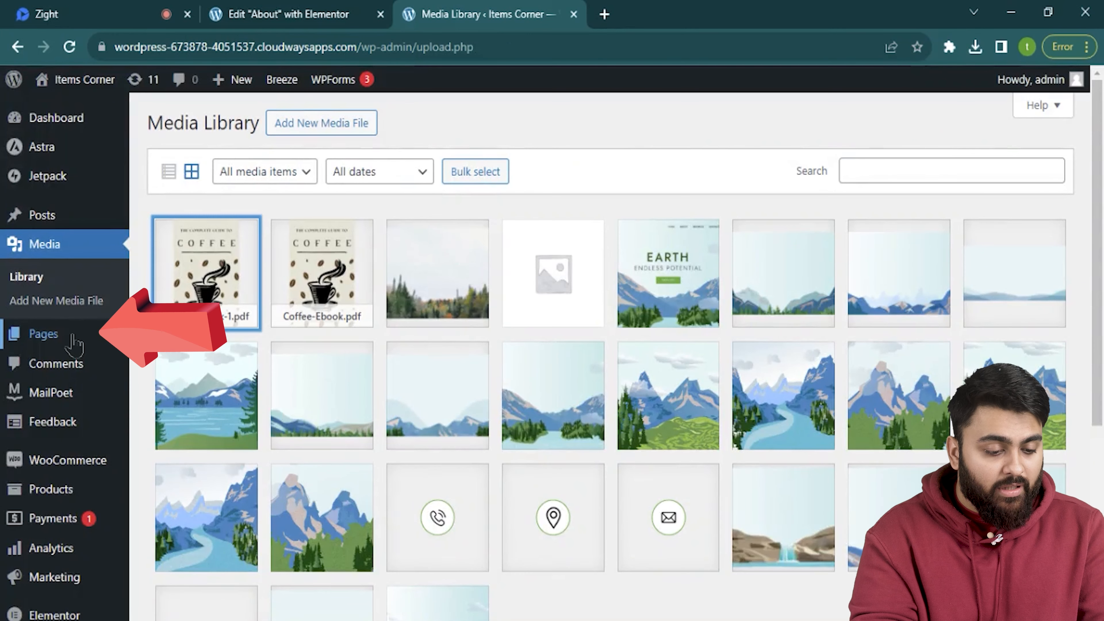
Open the About page from All Pages in Elementor and scroll to the empty section below Contact Us.
mouse_move(74, 341)
left_click(157, 339)
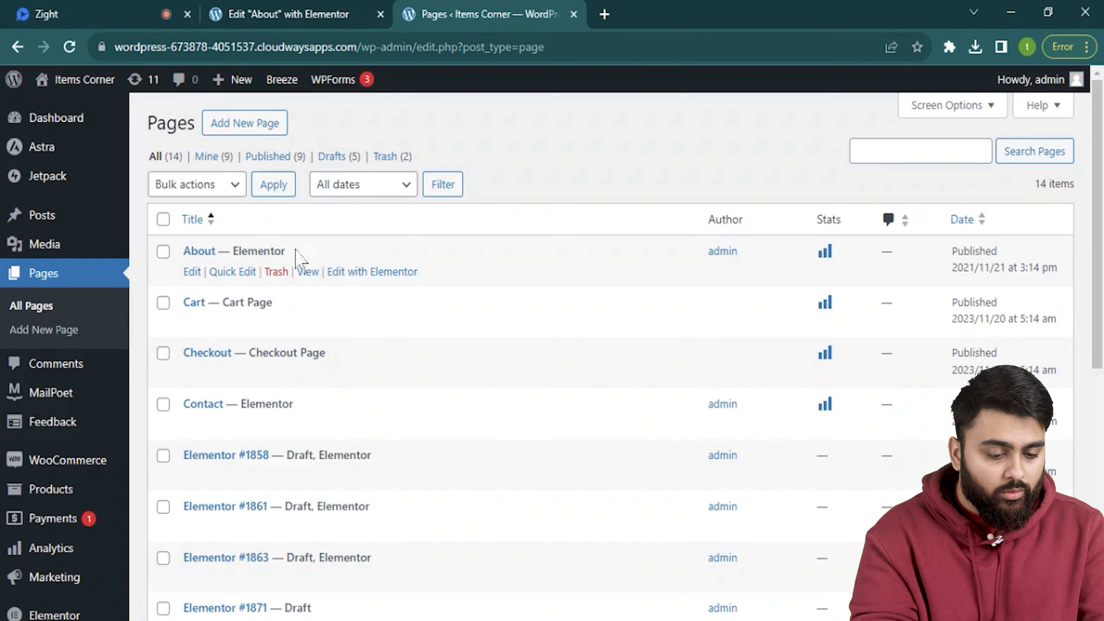
left_click(345, 275)
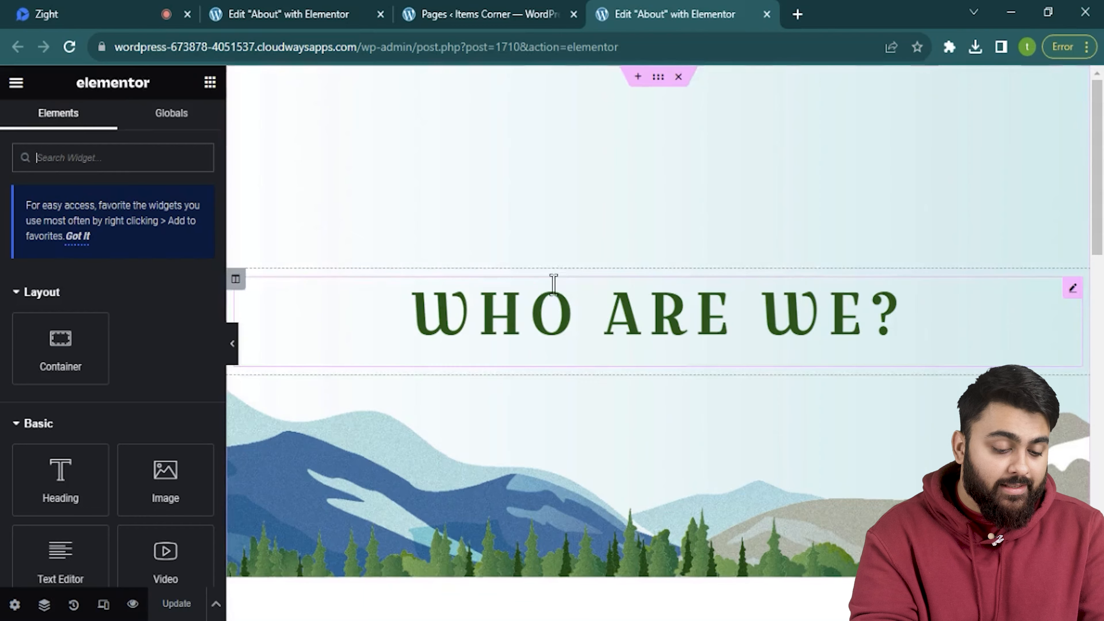
scroll(555, 286, "down", 5)
scroll(556, 300, "down", 10)
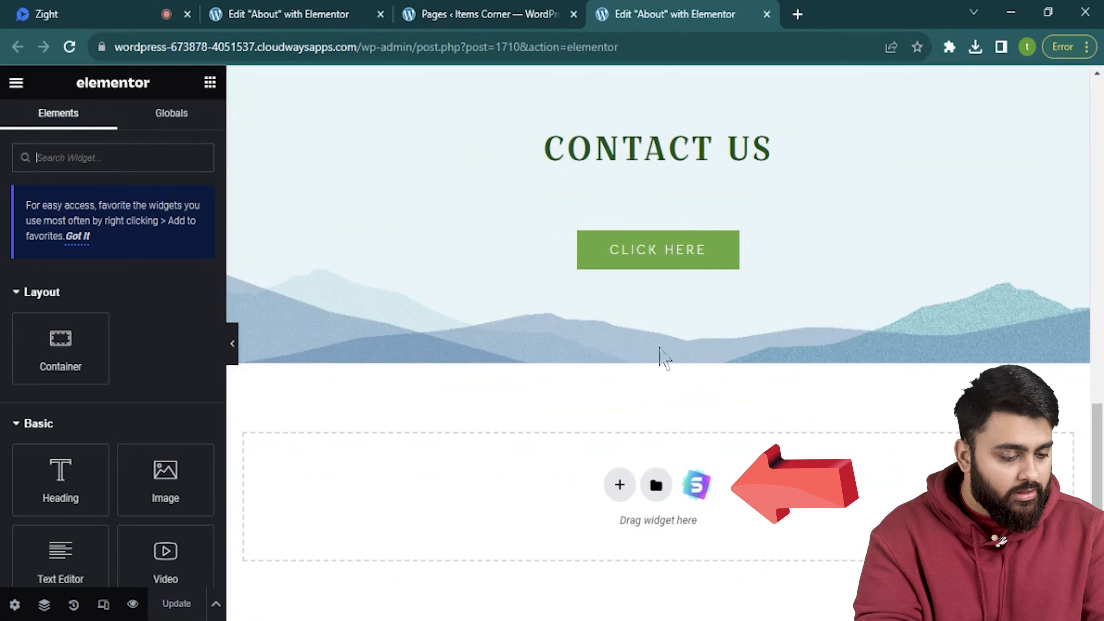
Import a contact block from the template library's Blocks into the empty section.
left_click(696, 485)
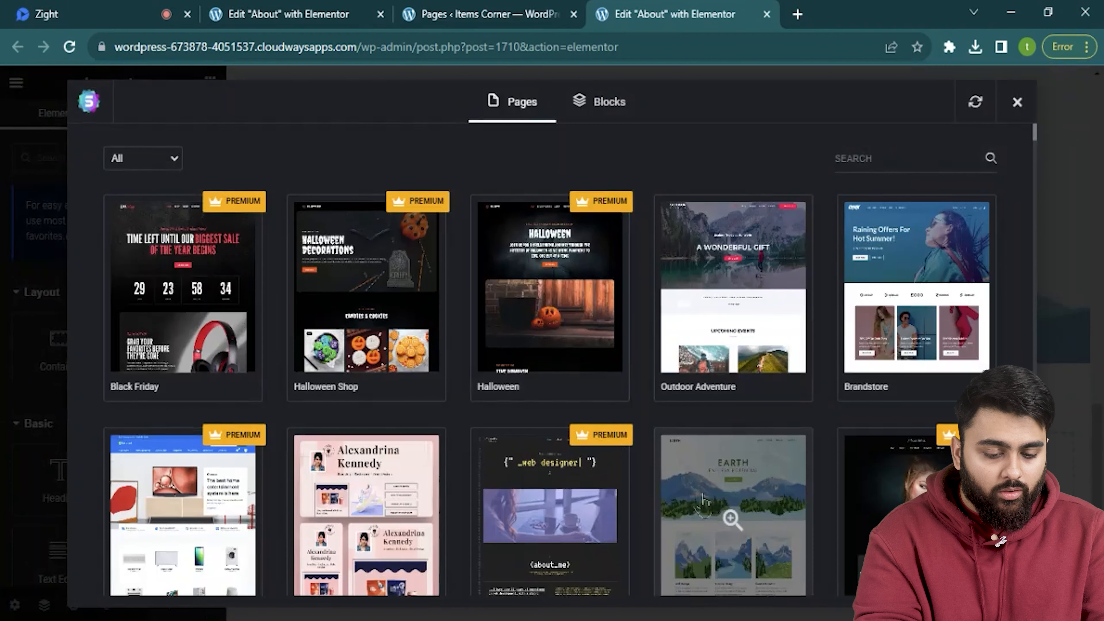
left_click(598, 102)
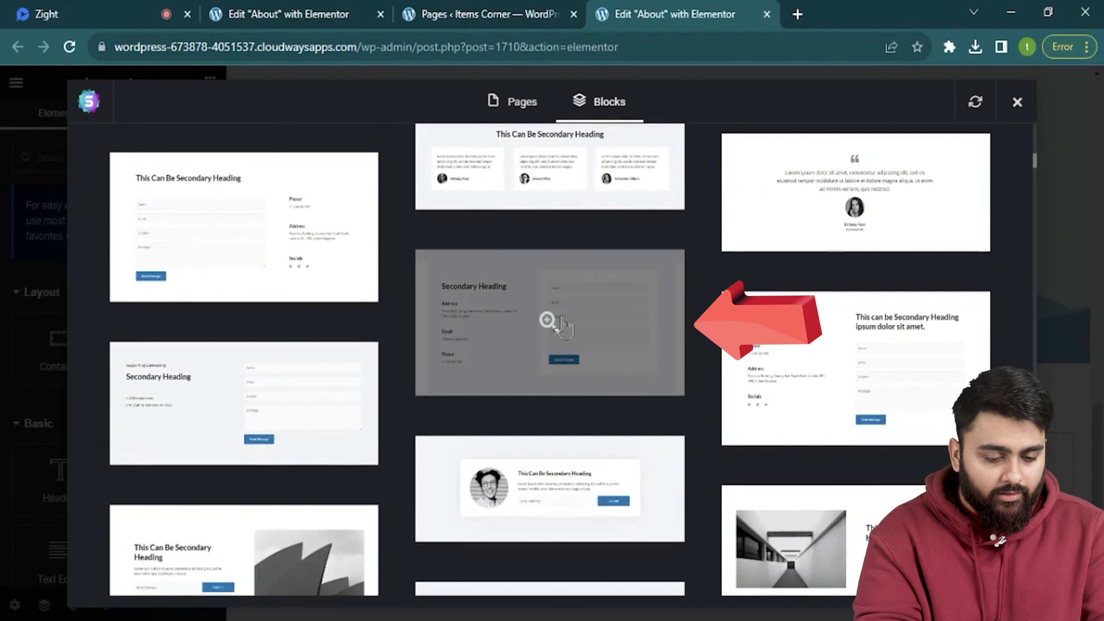
left_click(564, 327)
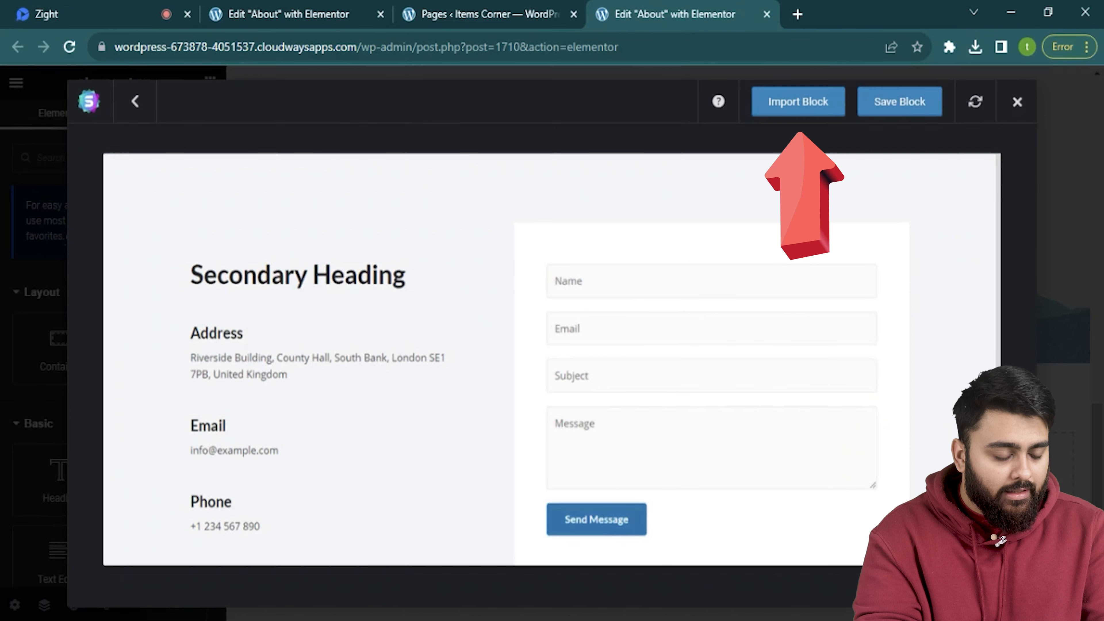
left_click(821, 111)
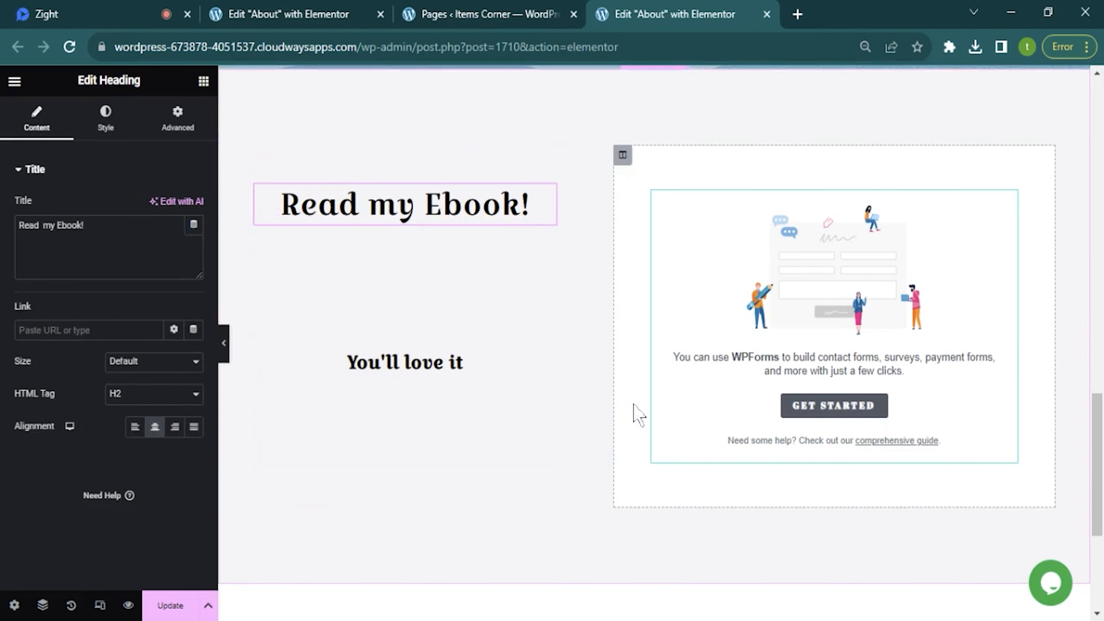
Create a new Blank Form in WPForms from the About page's form widget and begin adding fields.
left_click(834, 409)
scroll(474, 215, "down", 2)
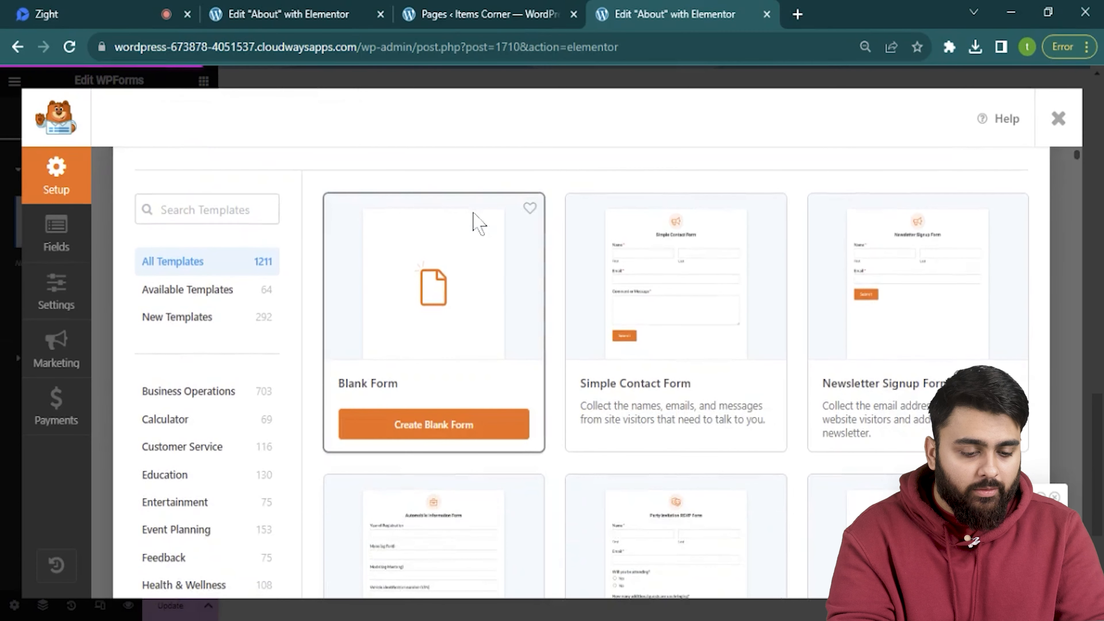
left_click(472, 423)
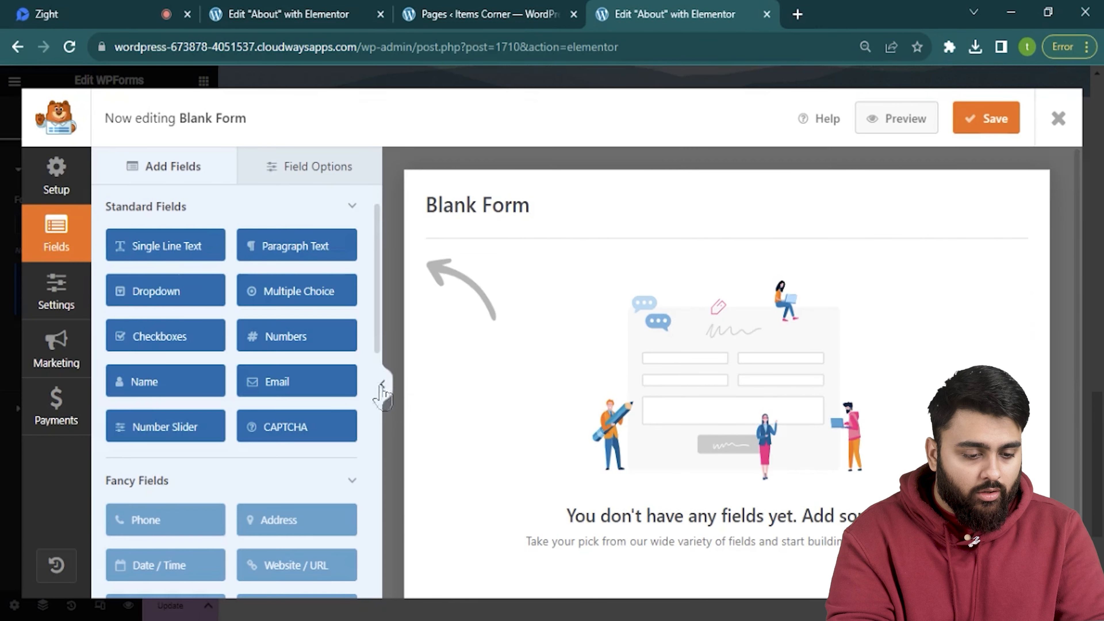
left_click(178, 246)
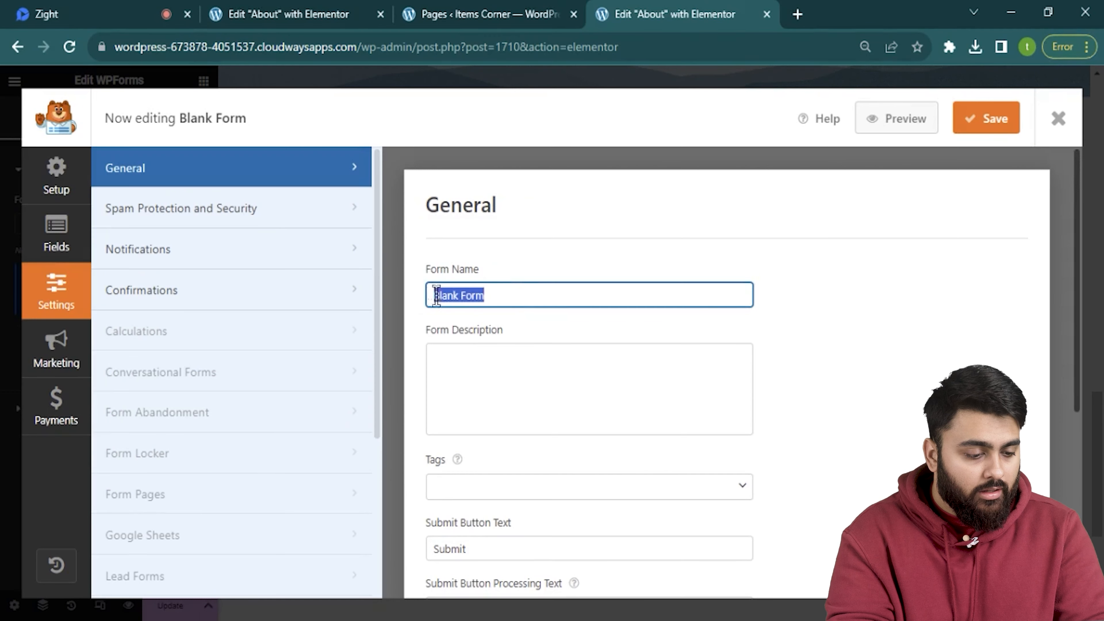
Name the form 'Ebook Link' and change the submit button text to 'Download Ebook'.
type("Ebook Link")
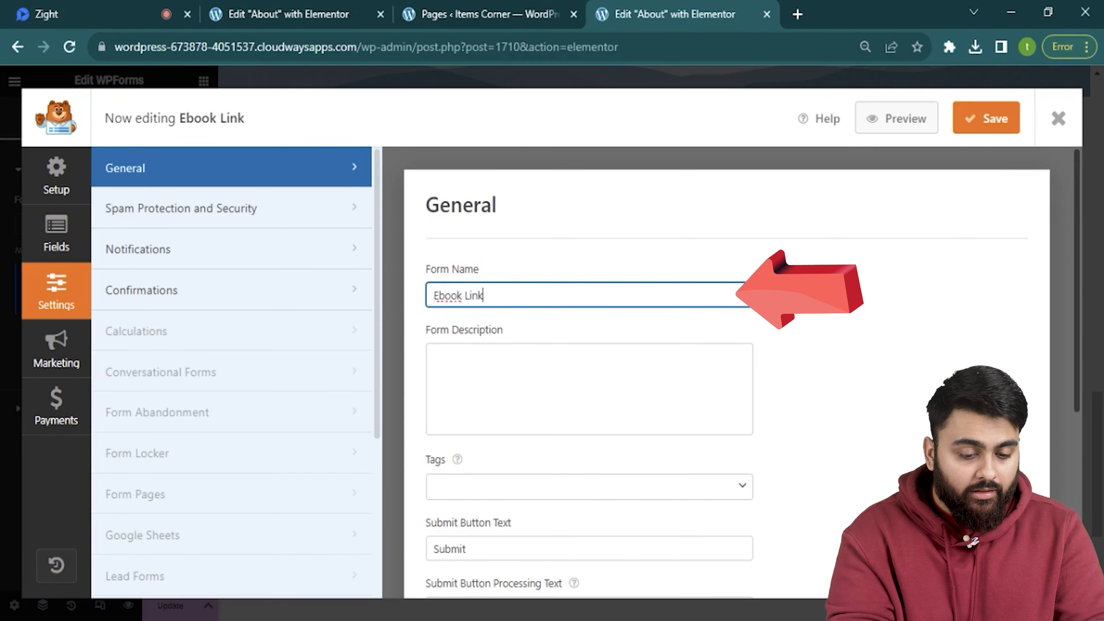
scroll(549, 370, "down", 2)
scroll(549, 369, "down", 2)
double_click(495, 378)
type("Download E")
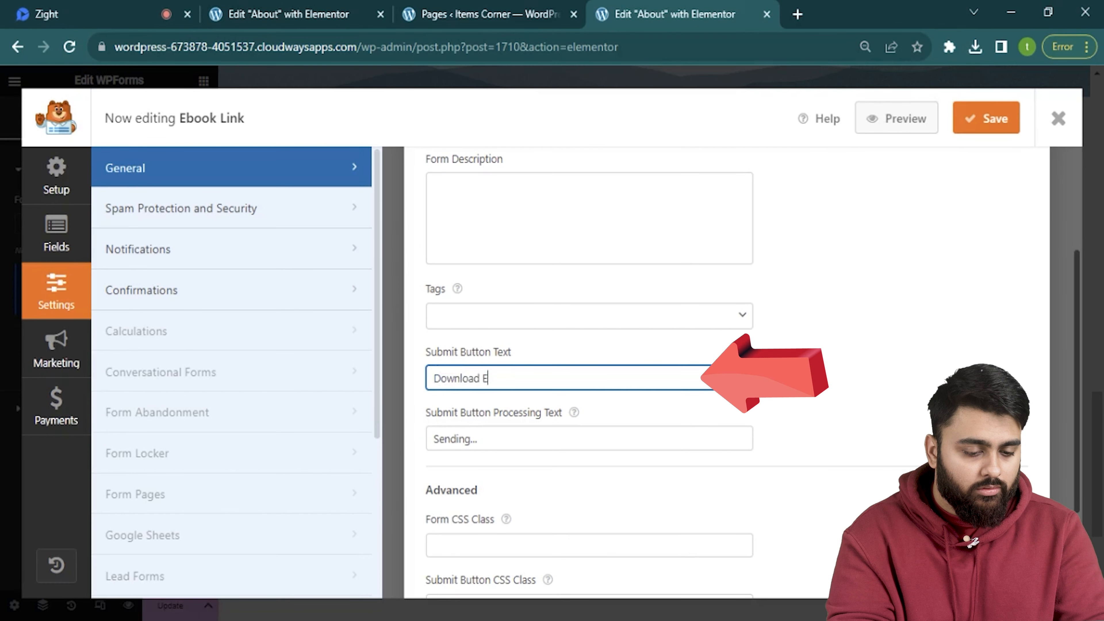
type("book")
Redirect confirmations to the pasted Coffee-Ebook-1.pdf URL and save the form.
scroll(504, 374, "down", 2)
left_click_drag(472, 353, 413, 365)
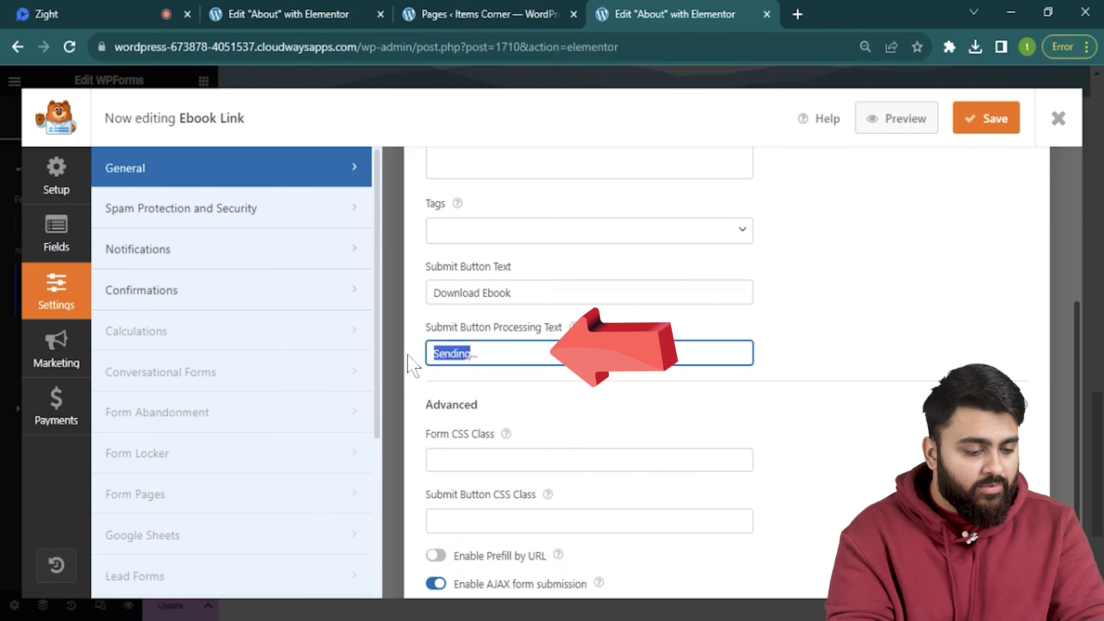
type("Downl")
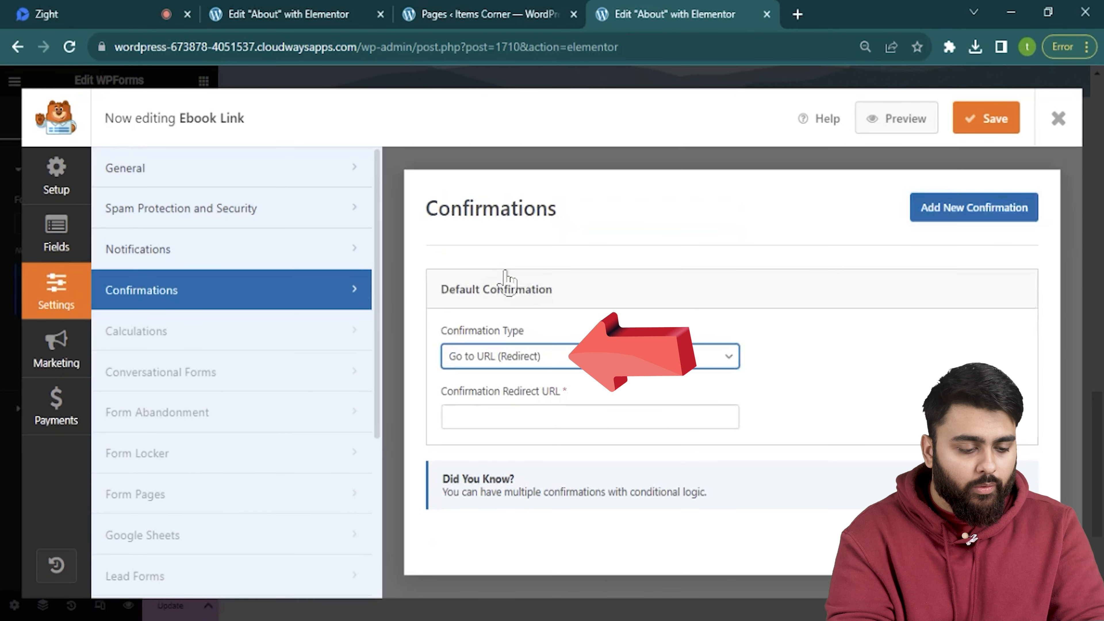
left_click(495, 408)
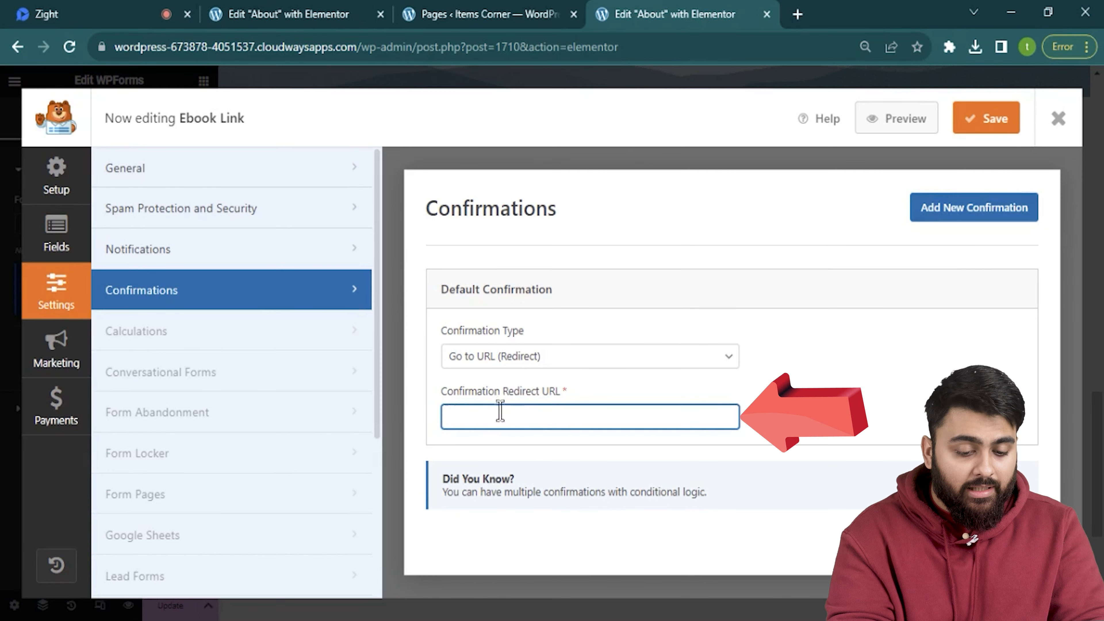
key("ctrl+v")
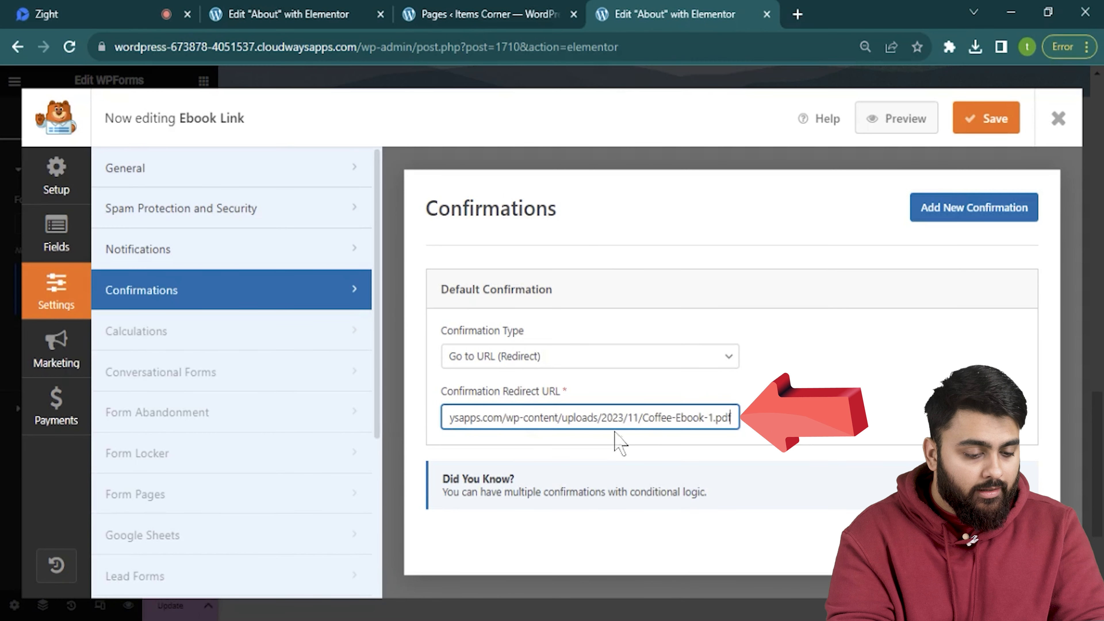
left_click(998, 120)
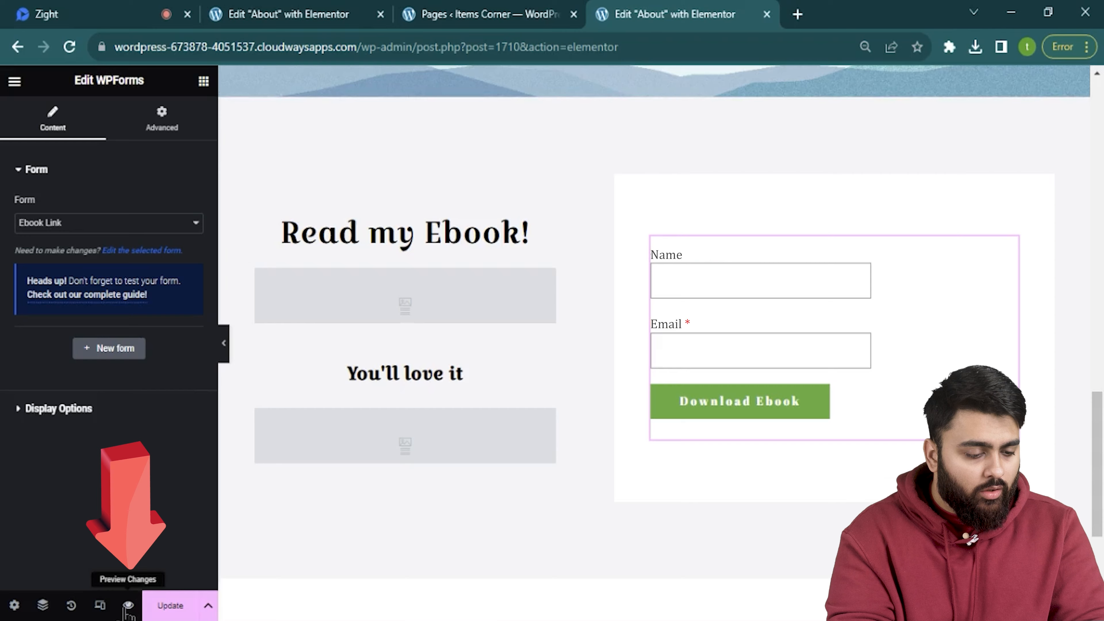
Preview the About page, submit a test email, and confirm Coffee-Ebook-1.pdf opens.
left_click(128, 606)
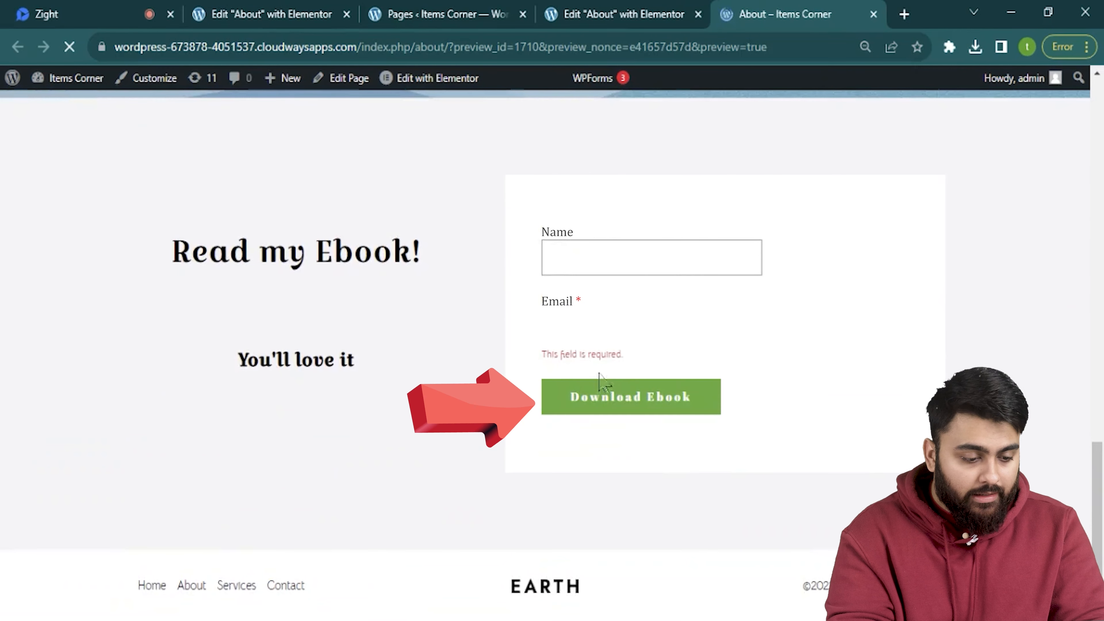
left_click_drag(553, 358, 623, 361)
left_click(649, 324)
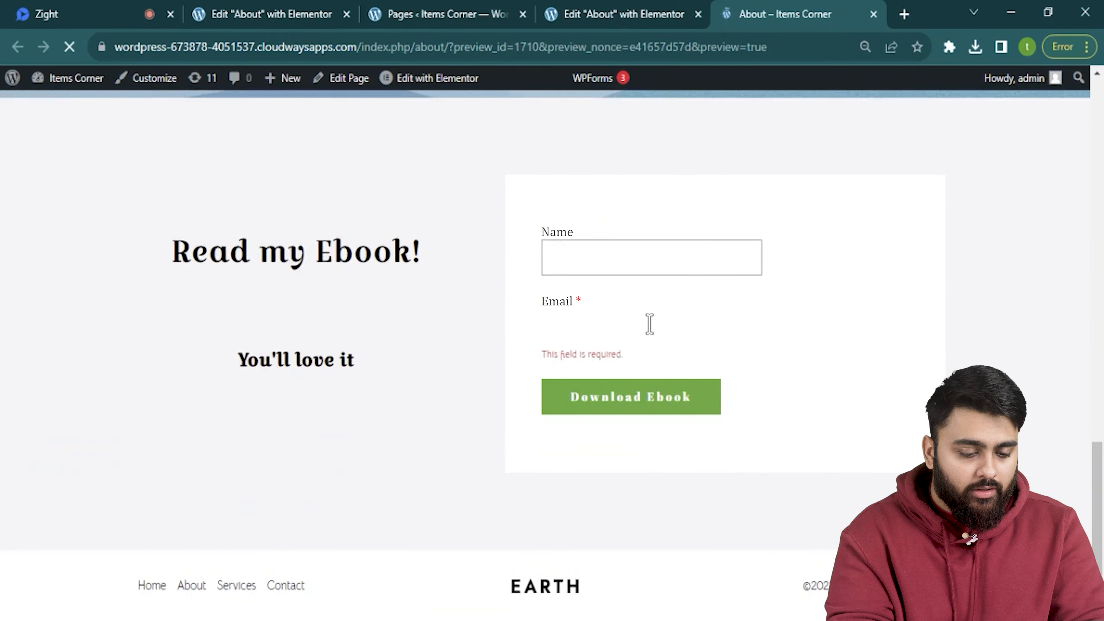
left_click(632, 396)
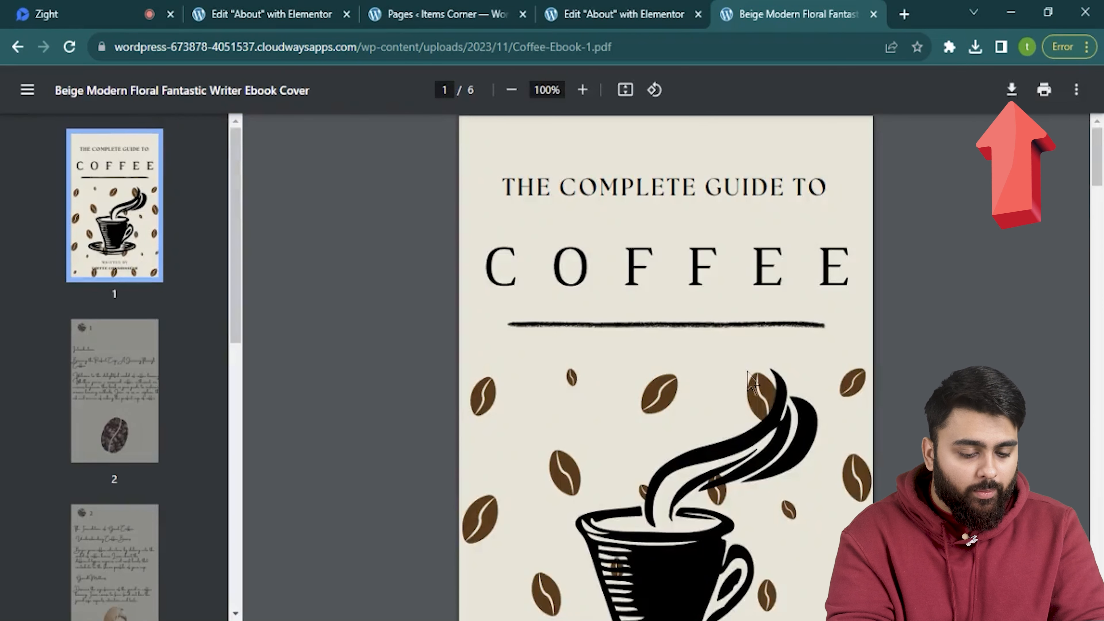
left_click(619, 15)
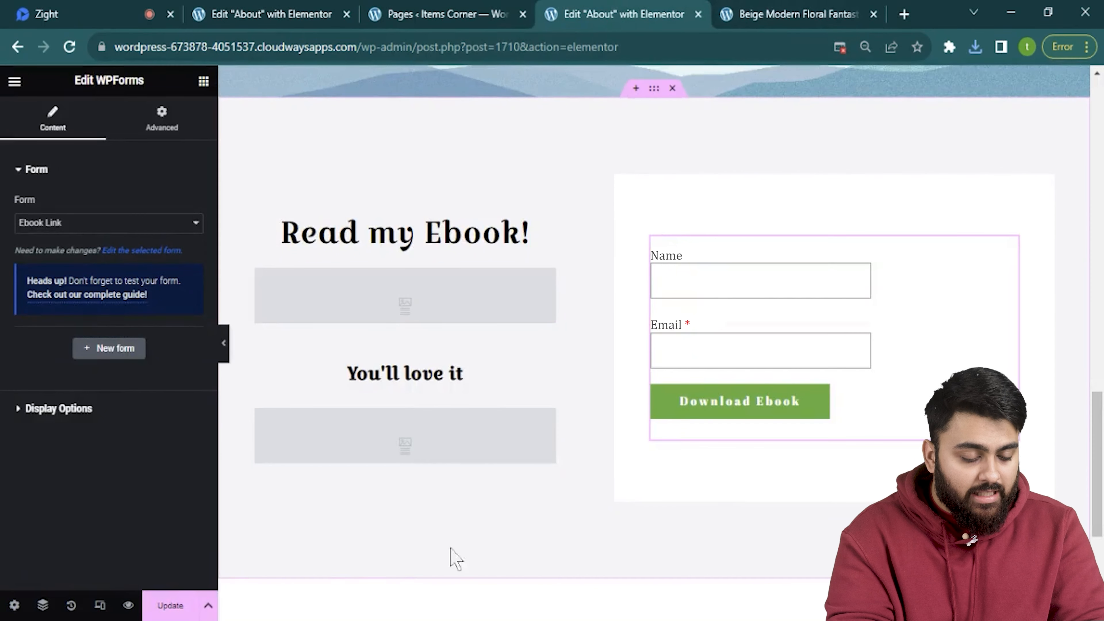